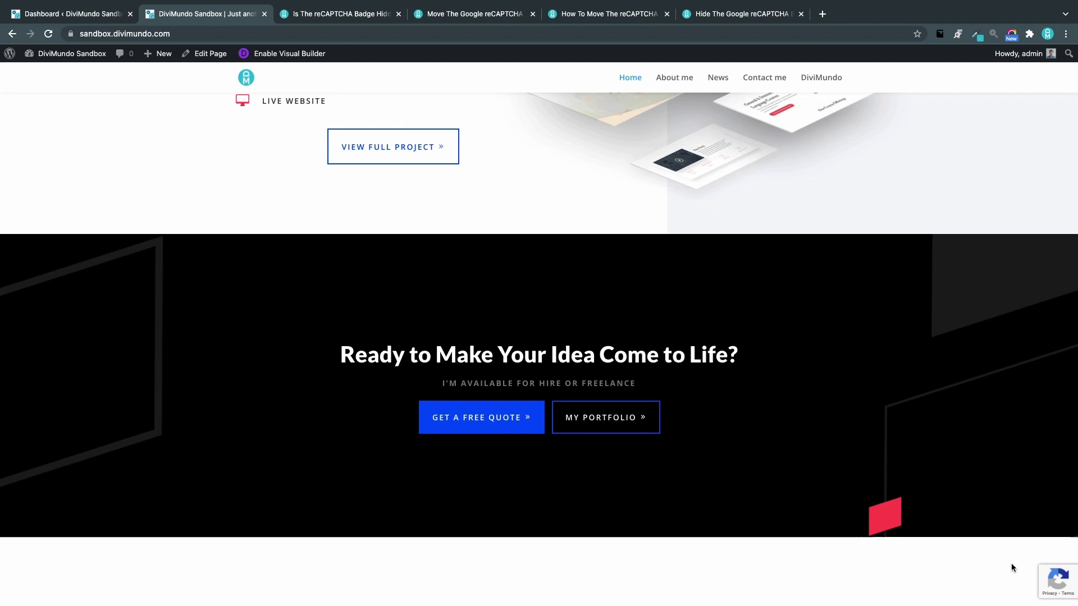
Step: Open the DiviMundo post on the hidden reCAPTCHA badge and scroll to its z-index:999 snippet
left_click(332, 17)
scroll(496, 331, "down", 8)
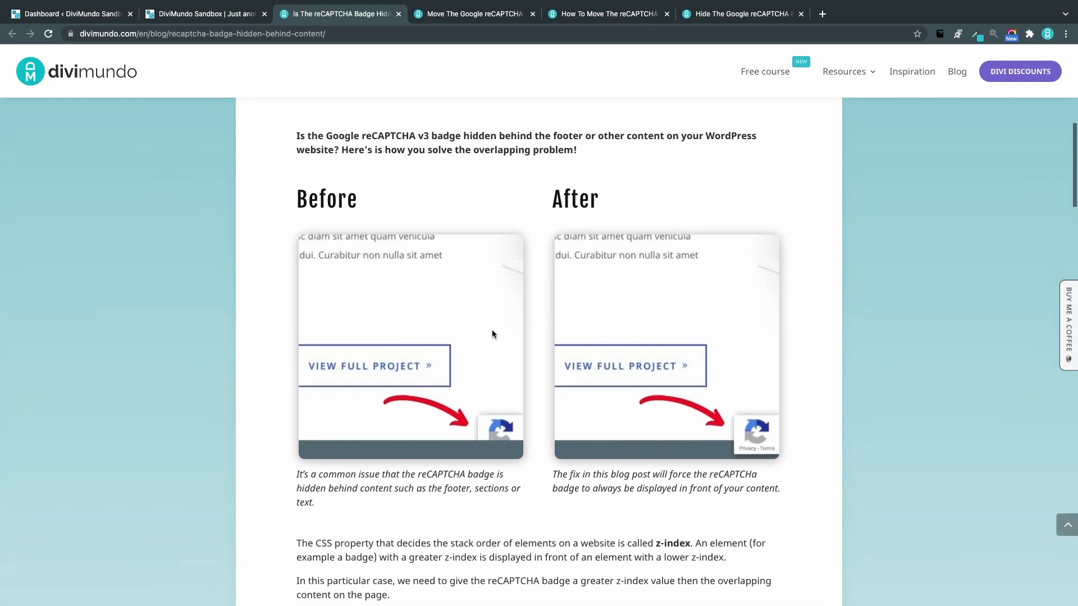
scroll(493, 333, "down", 7)
mouse_move(435, 333)
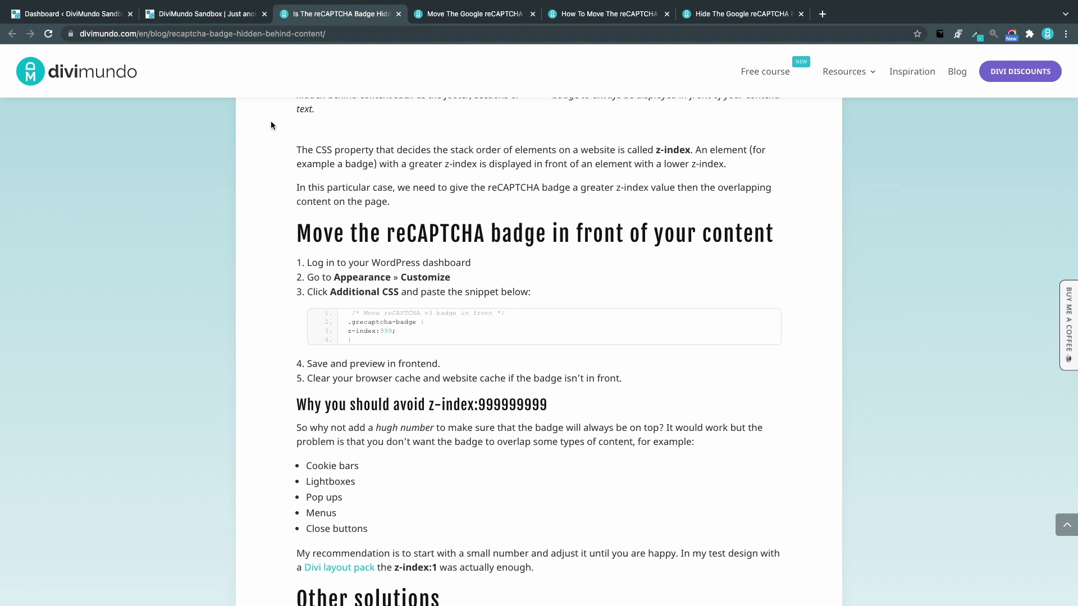
Step: Go from the WordPress dashboard to the Customizer's Additional CSS panel
left_click(111, 15)
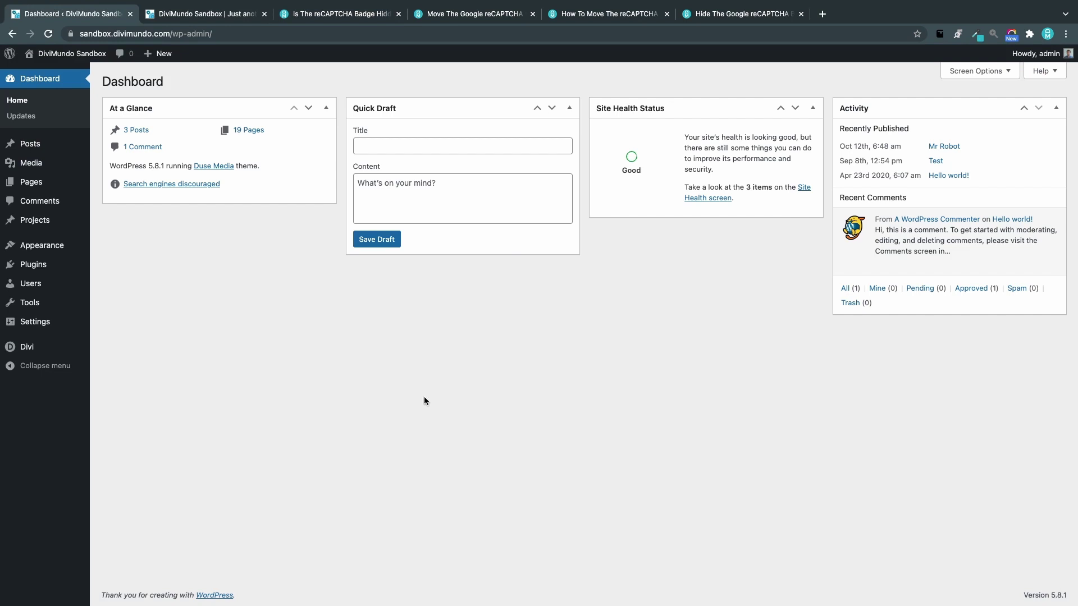
mouse_move(56, 247)
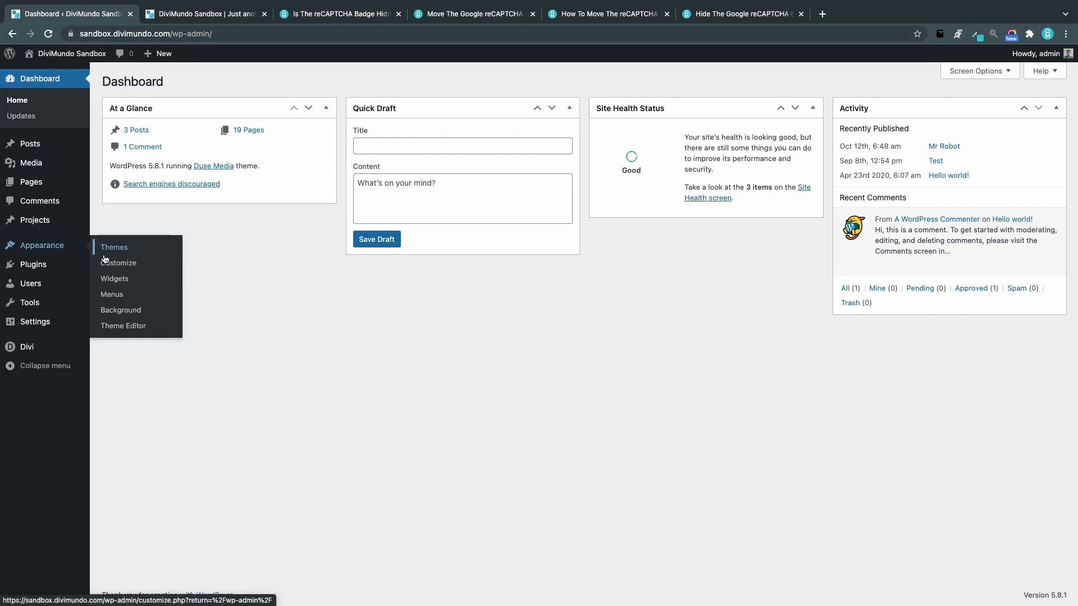
left_click(124, 265)
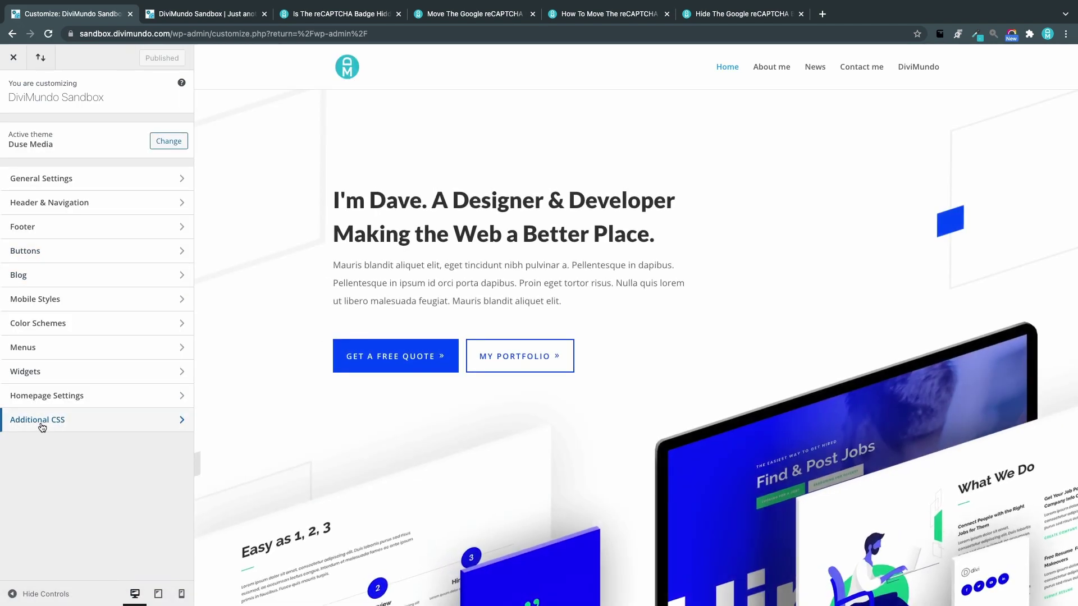
left_click(41, 428)
Step: Paste the .grecaptcha-badge z-index:999 rule and publish it
type("/* Move reCAPTCHA v3 badge in front */ .grecaptcha-badge { z-index:999; }")
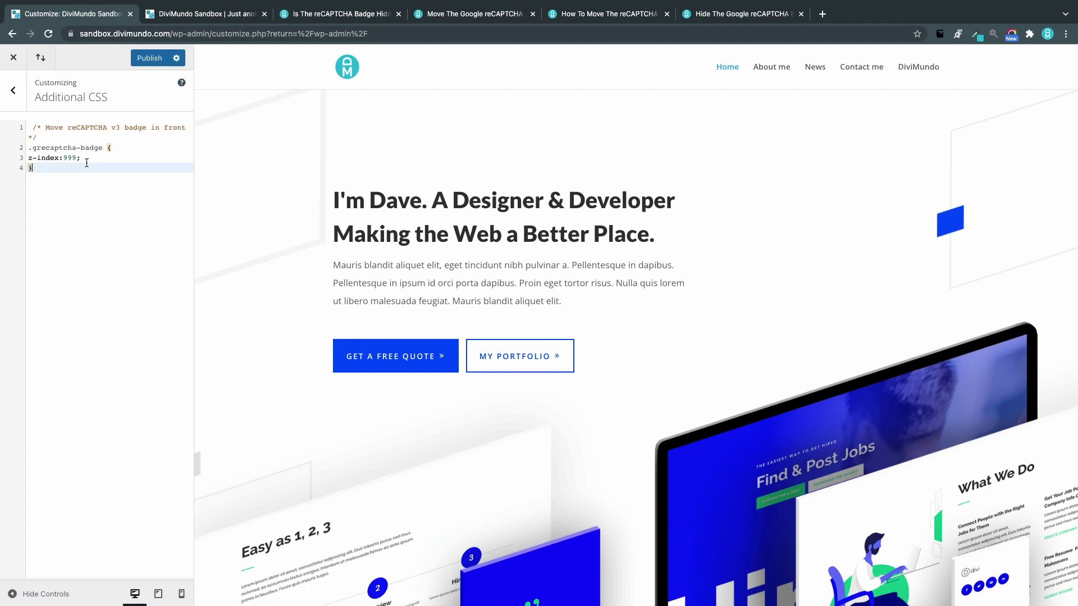
scroll(753, 500, "down", 5)
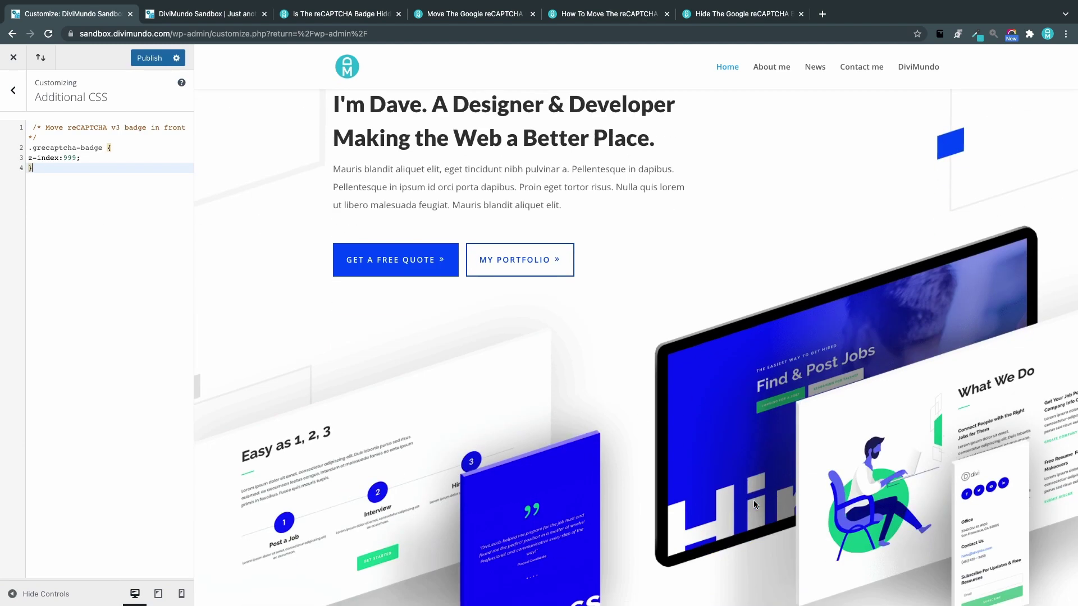
scroll(426, 405, "up", 4)
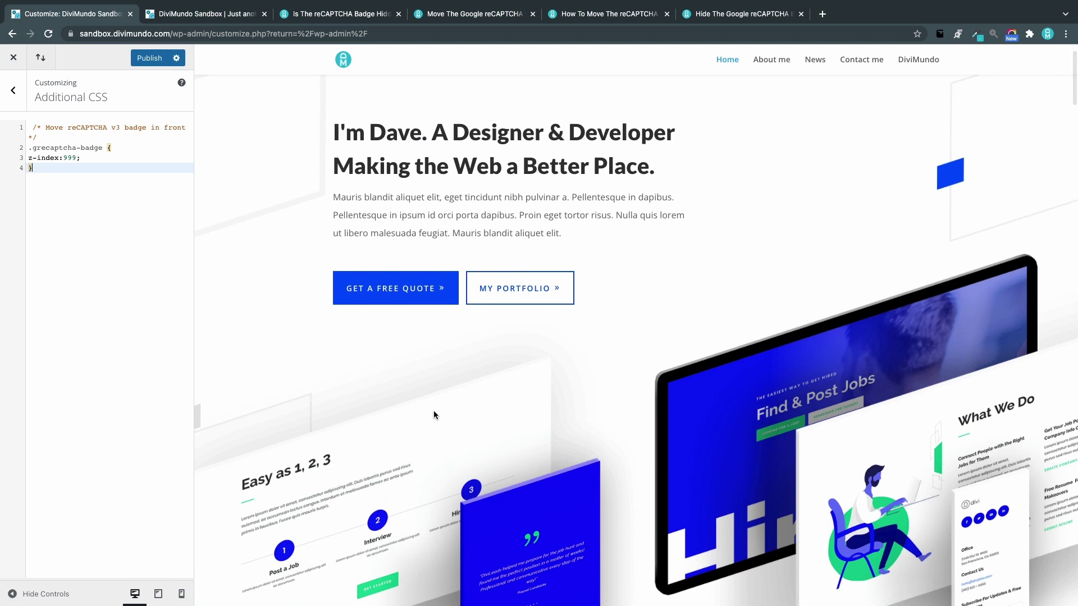
left_click(147, 61)
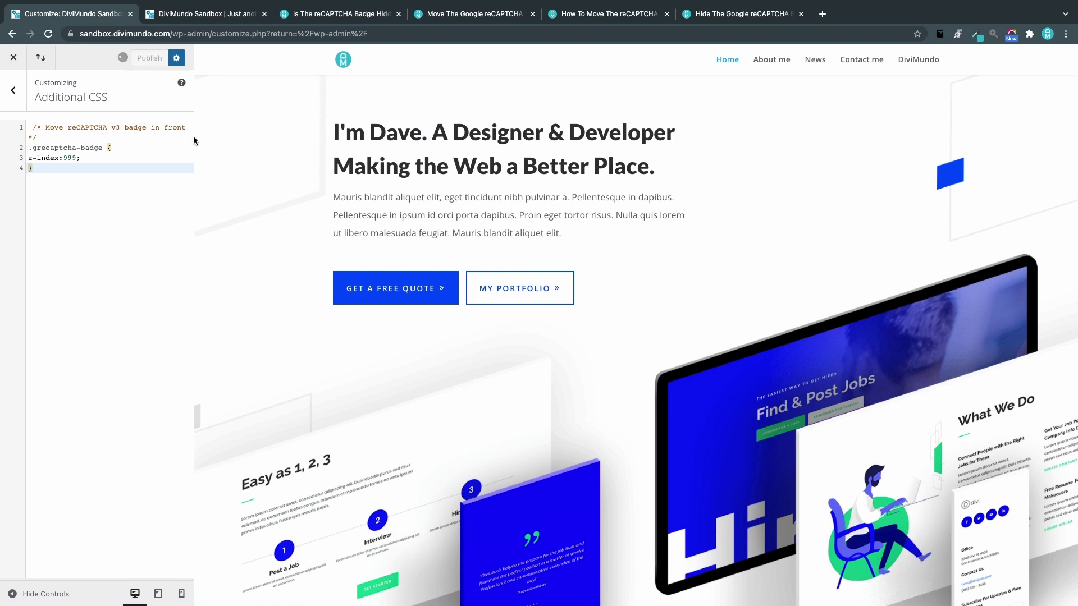
Step: Reload the live homepage and scroll through it to confirm the badge now shows in front
left_click(198, 16)
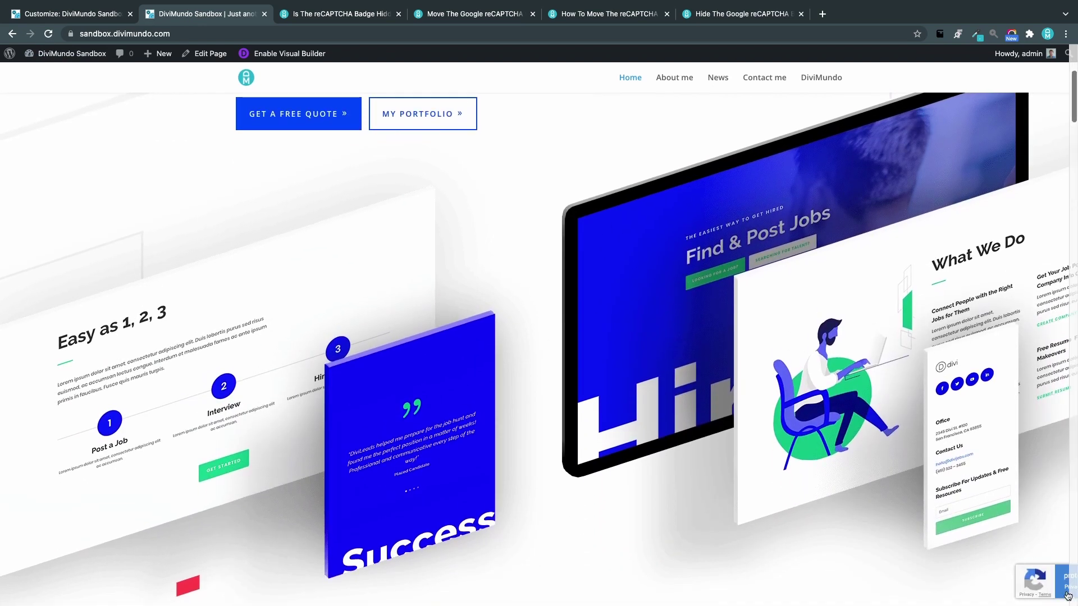
mouse_move(1066, 593)
scroll(848, 442, "down", 10)
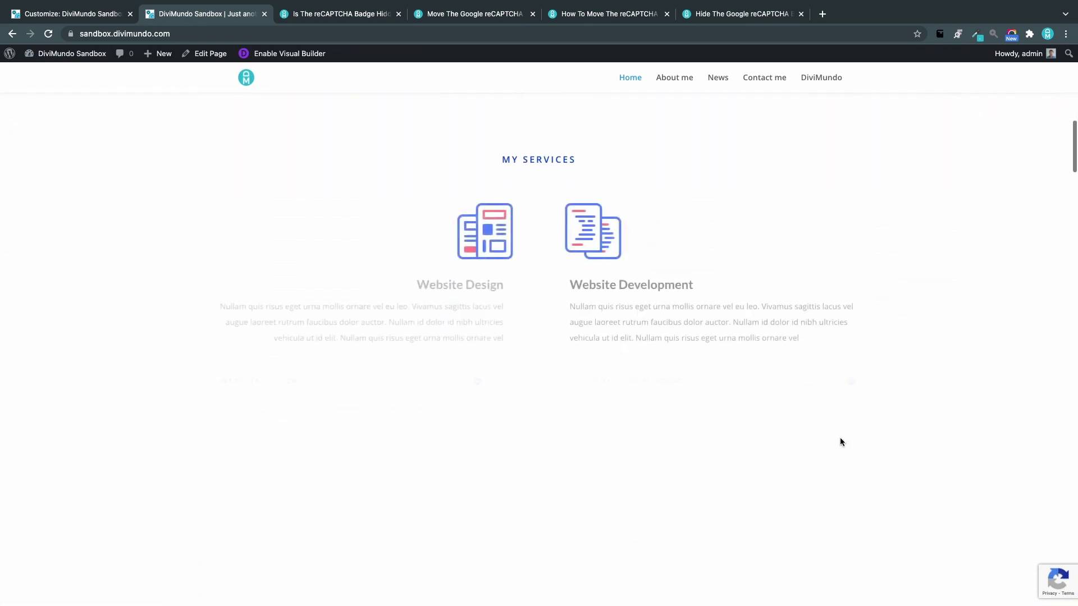
scroll(836, 439, "down", 15)
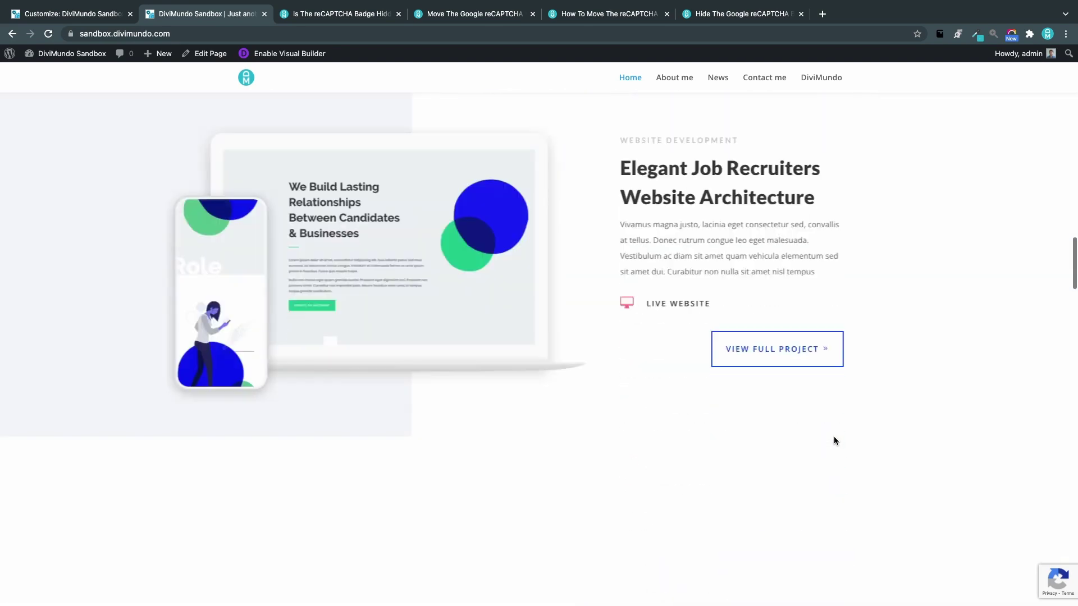
scroll(831, 438, "down", 20)
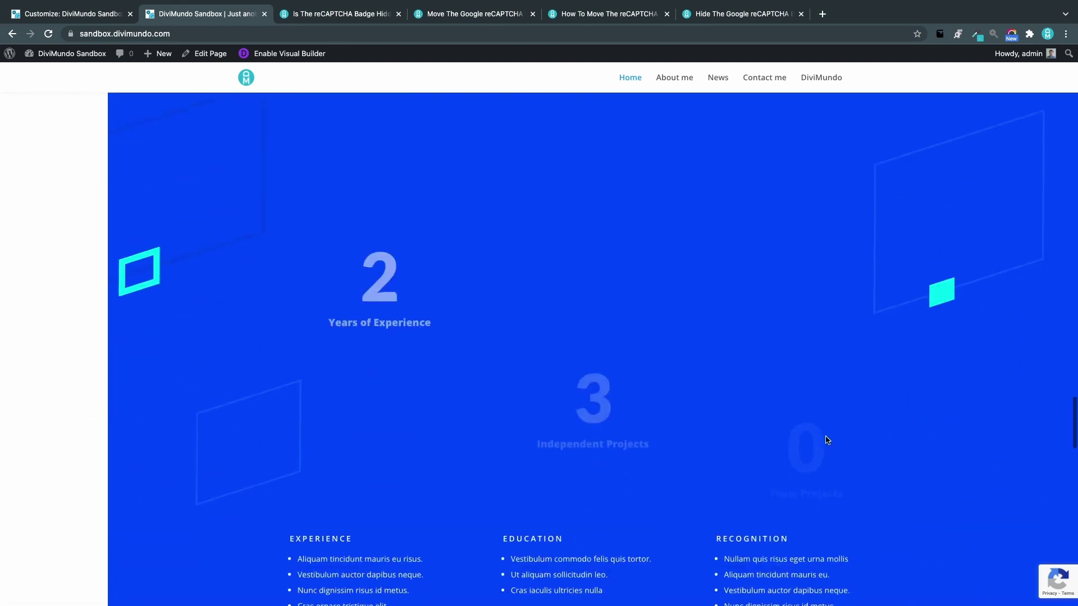
Step: Highlight the z-index property and its 999 value in the badge rule, then return to the live site
left_click(72, 14)
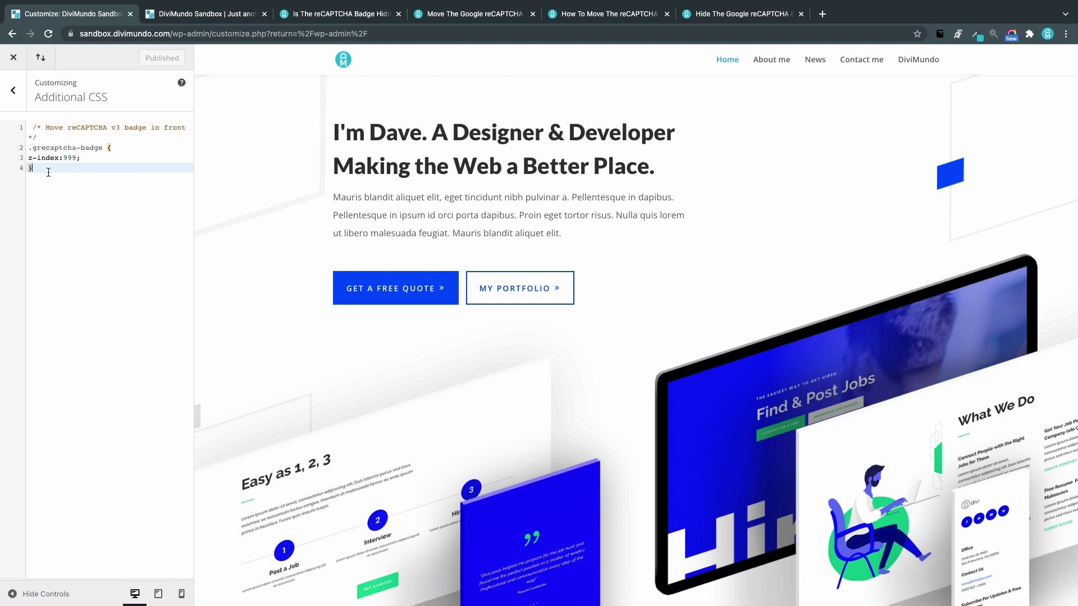
left_click_drag(29, 159, 51, 160)
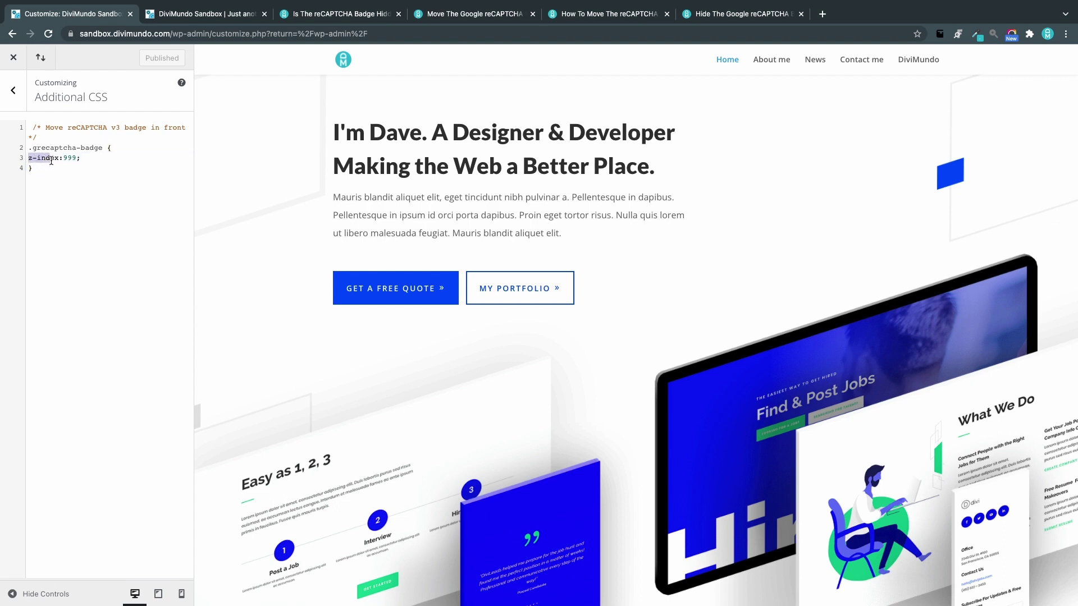
left_click(119, 211)
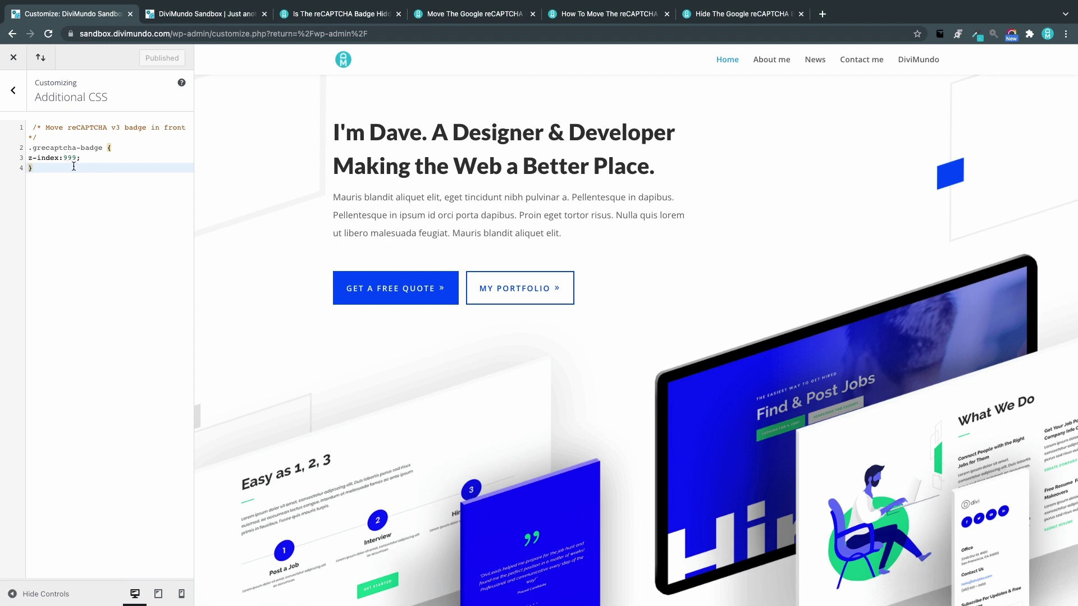
left_click_drag(77, 158, 60, 158)
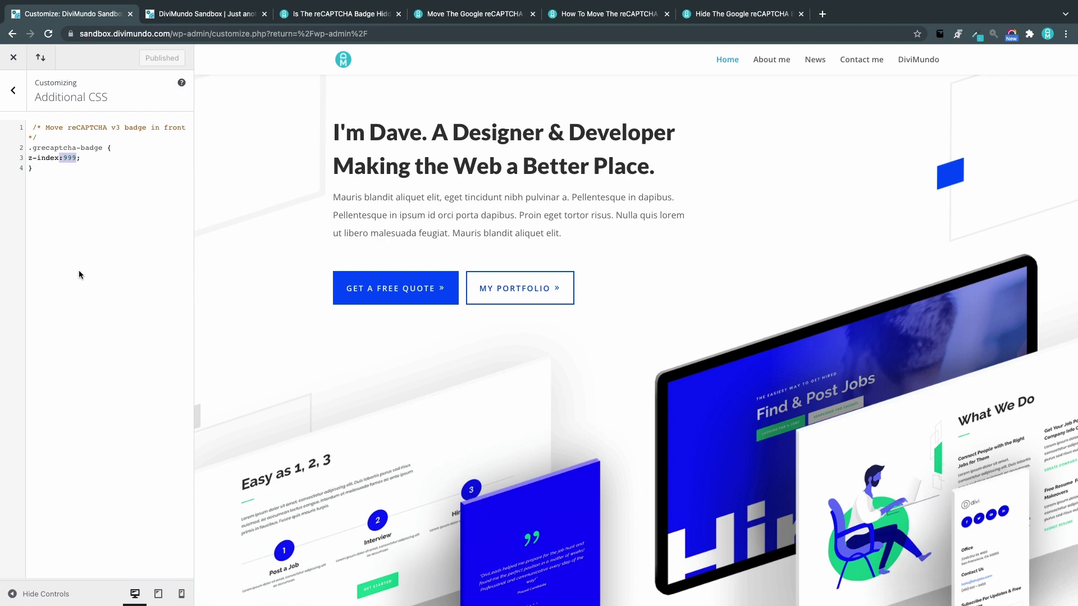
left_click(79, 271)
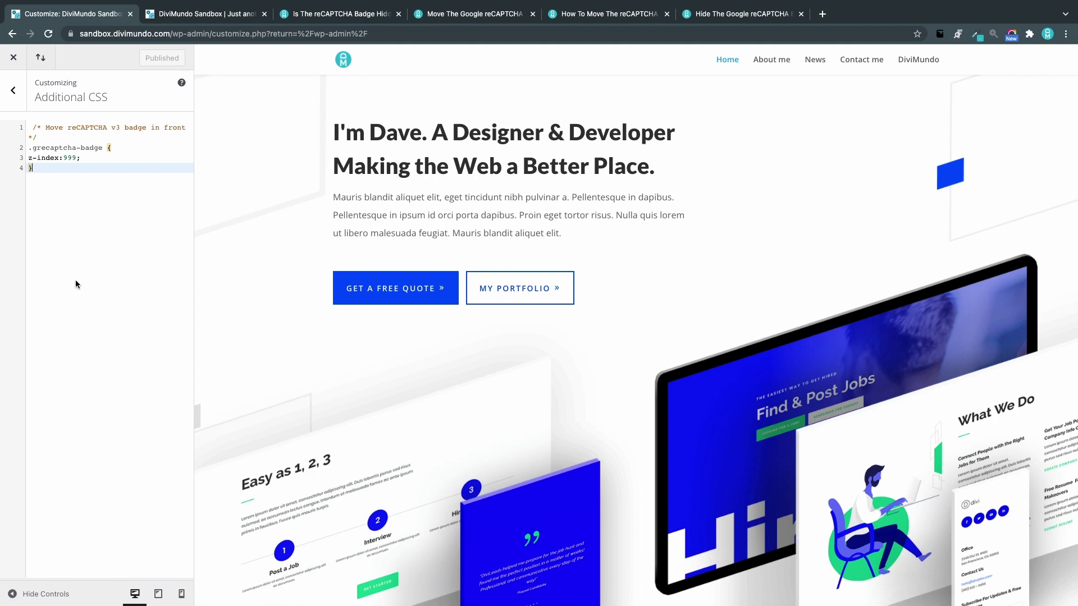
key("ctrl+Tab")
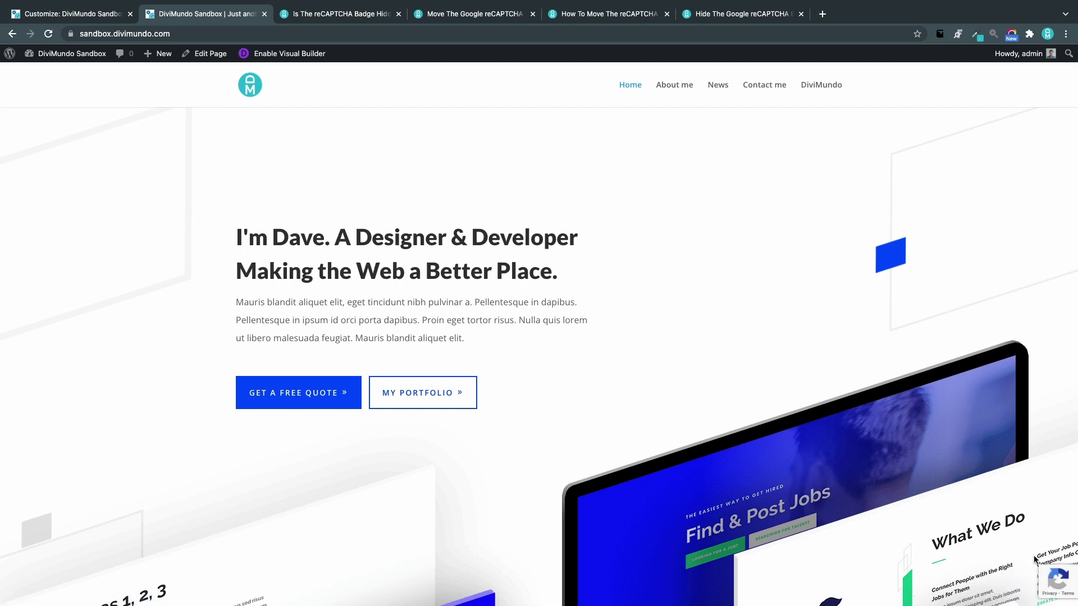
Step: Open the 'Move The Google reCAPTCHA v3 Badge Higher Up' post and scroll to its bottom: 90px !important snippet
left_click(412, 14)
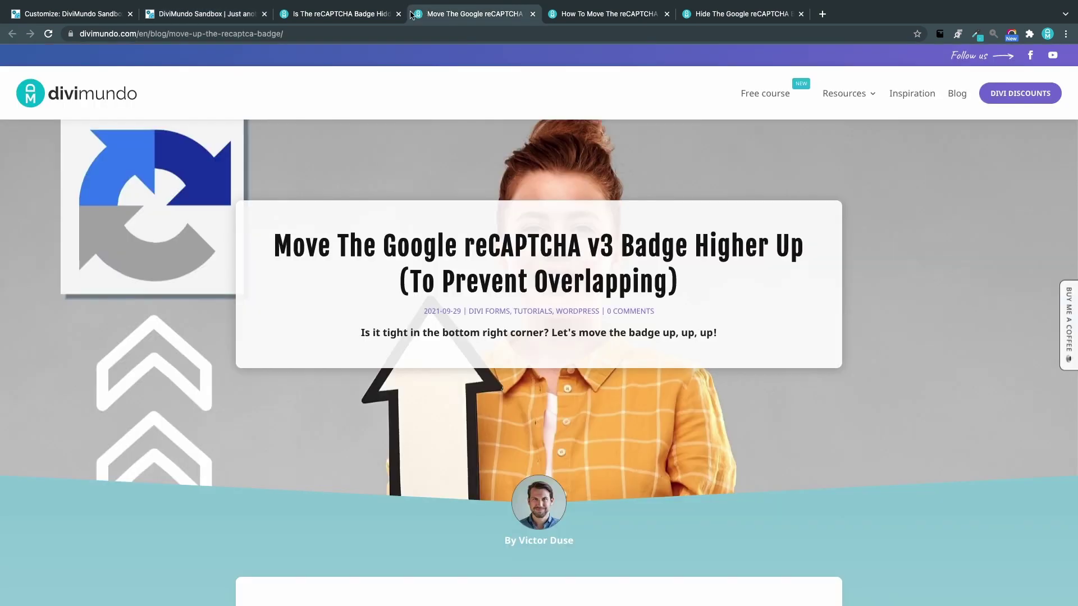
scroll(483, 346, "down", 8)
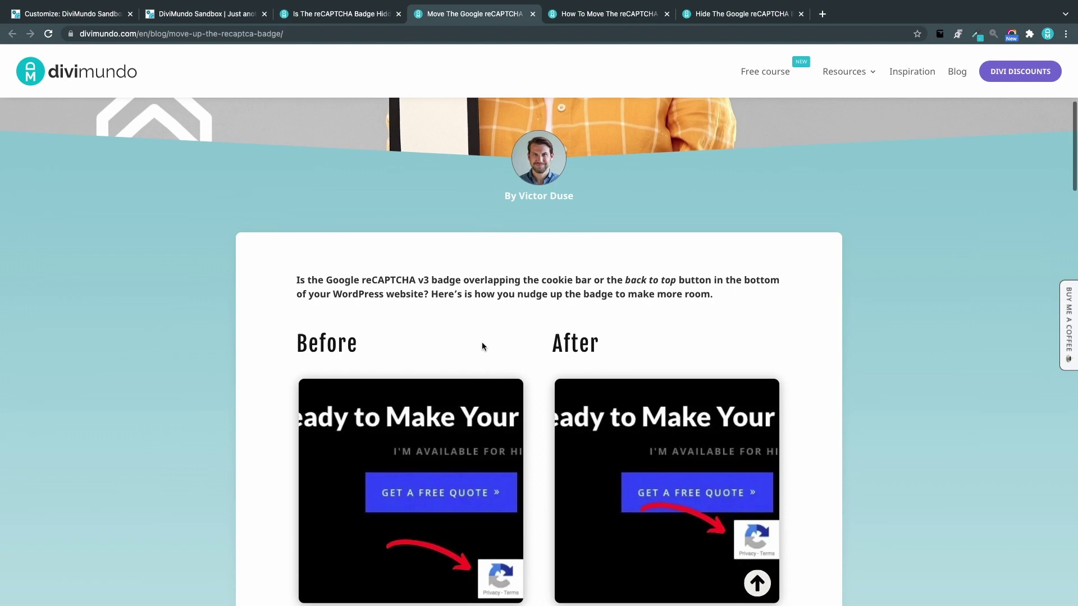
scroll(483, 346, "down", 1)
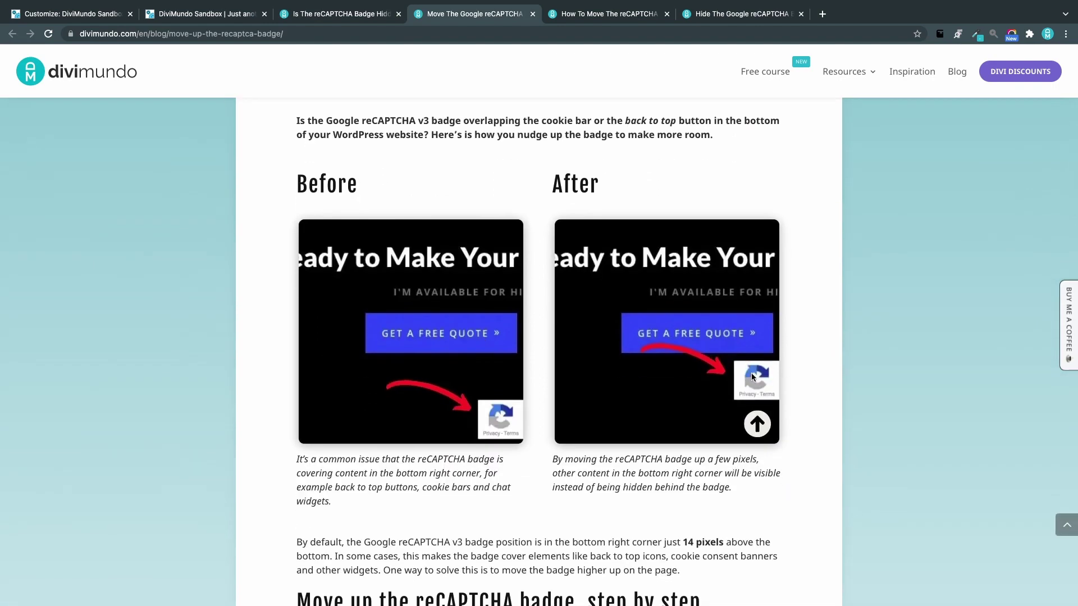
scroll(593, 385, "down", 7)
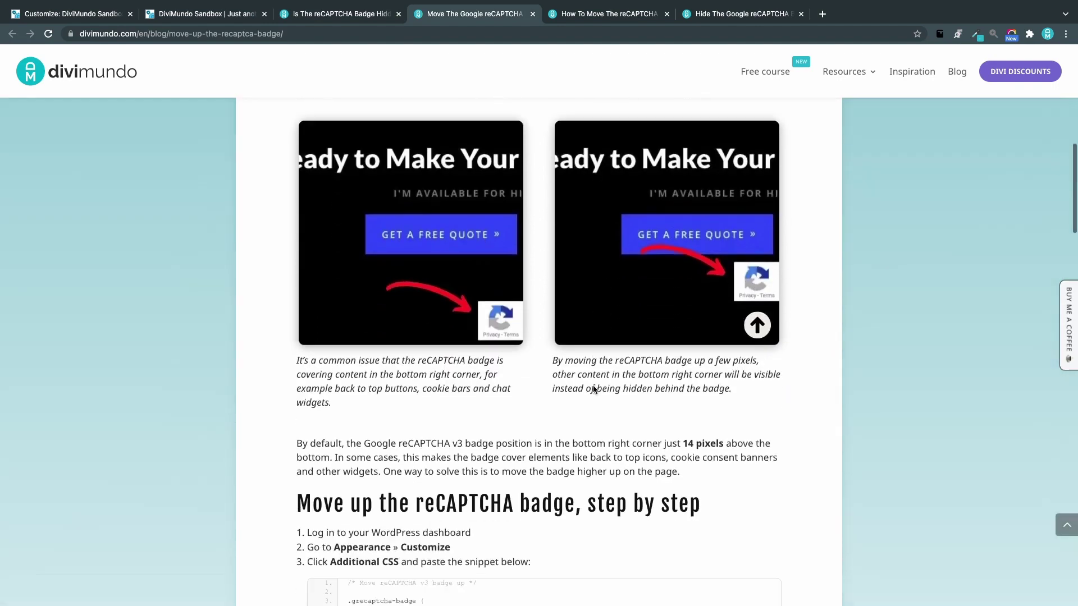
Step: Add the copied bottom: 90px !important badge rule to Additional CSS, publish, and view the live homepage
mouse_move(754, 311)
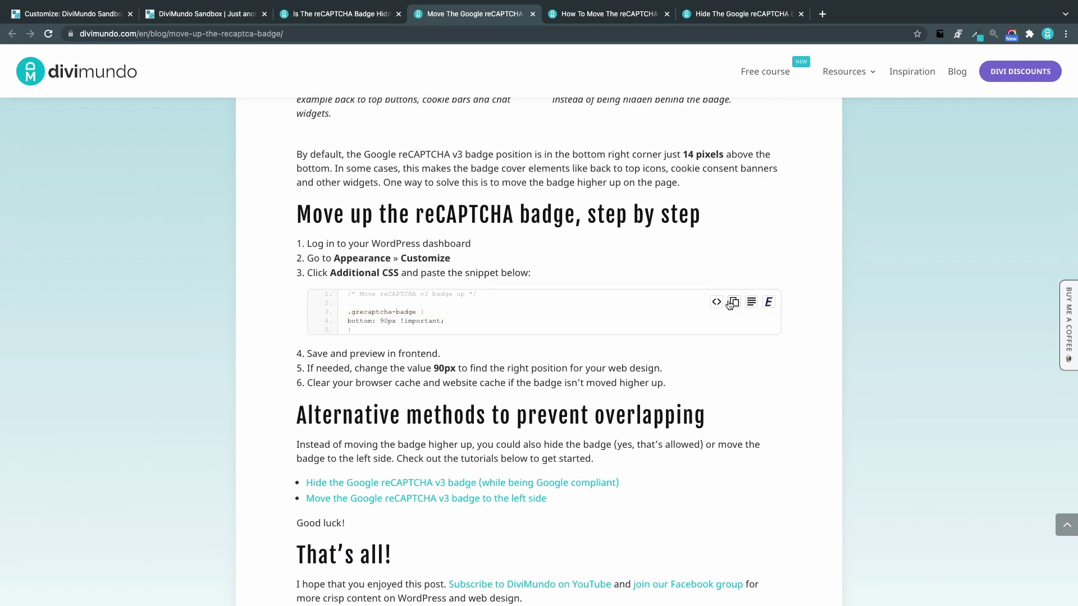
left_click(732, 303)
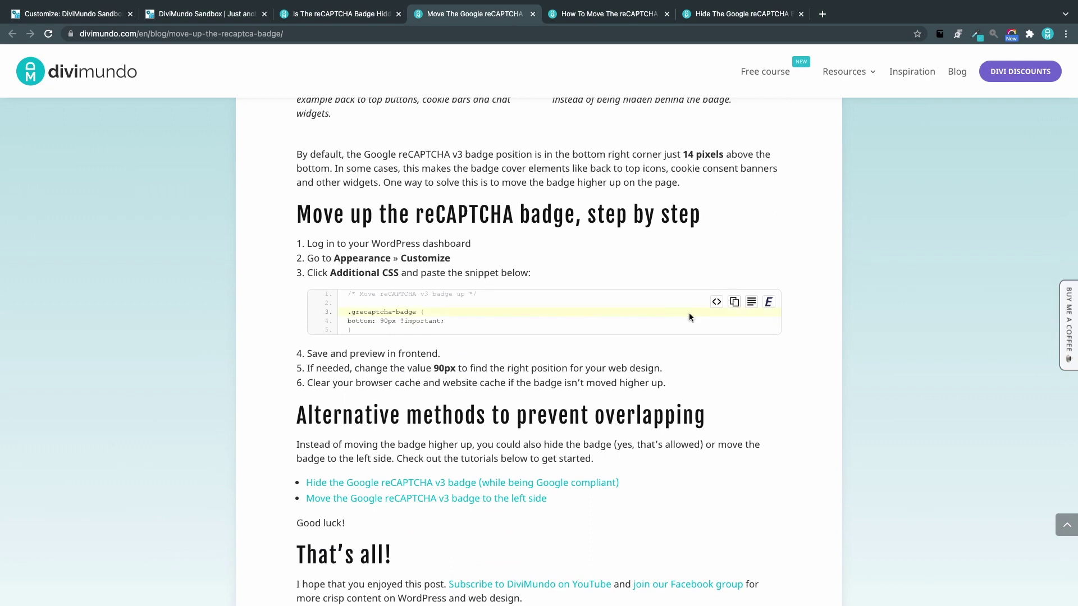
left_click(58, 11)
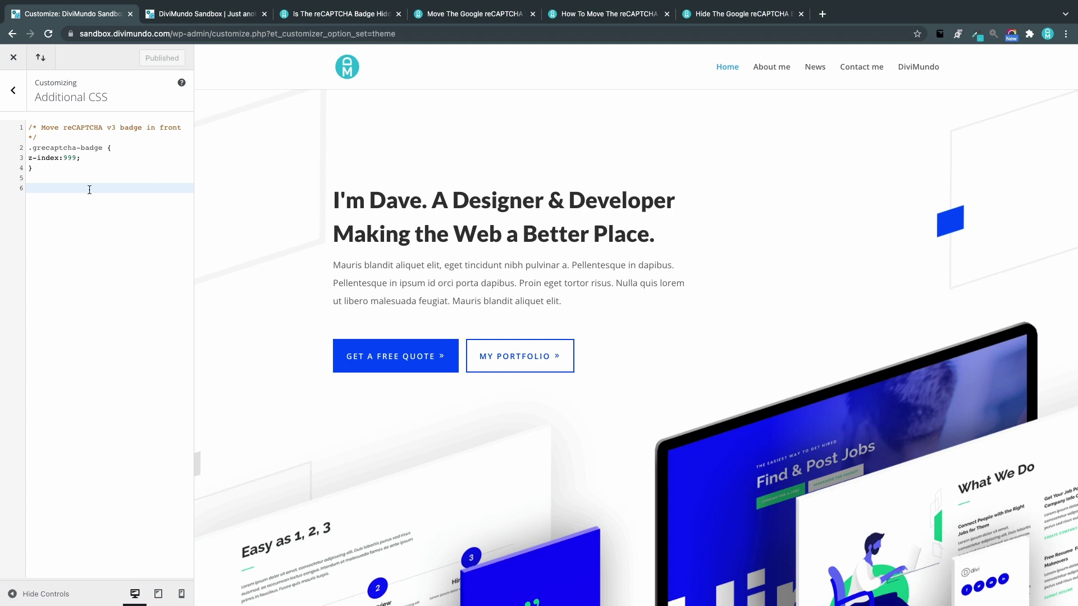
key("ctrl+v")
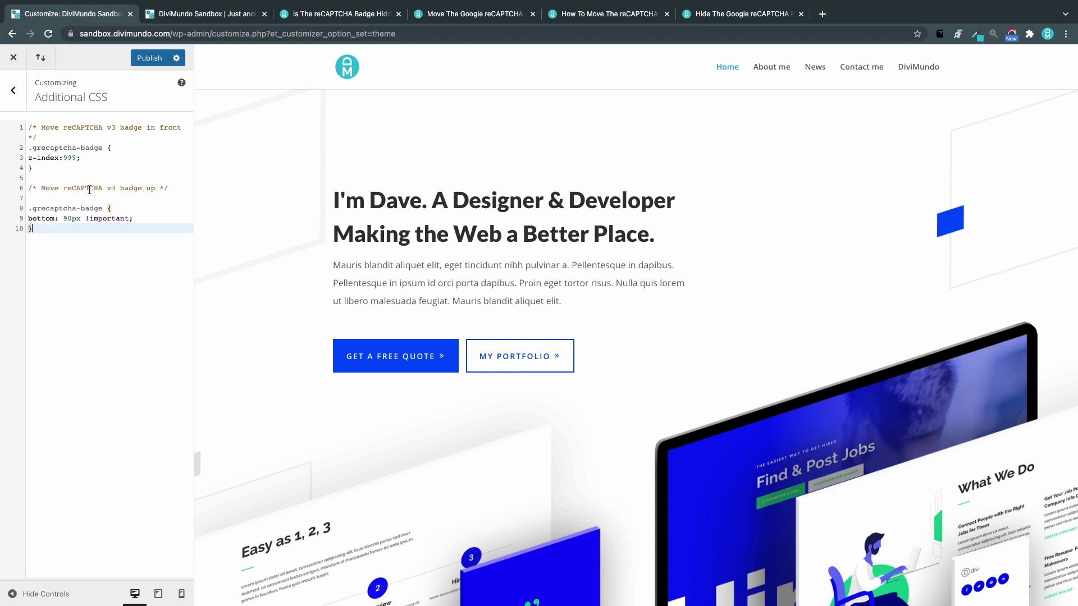
left_click(155, 58)
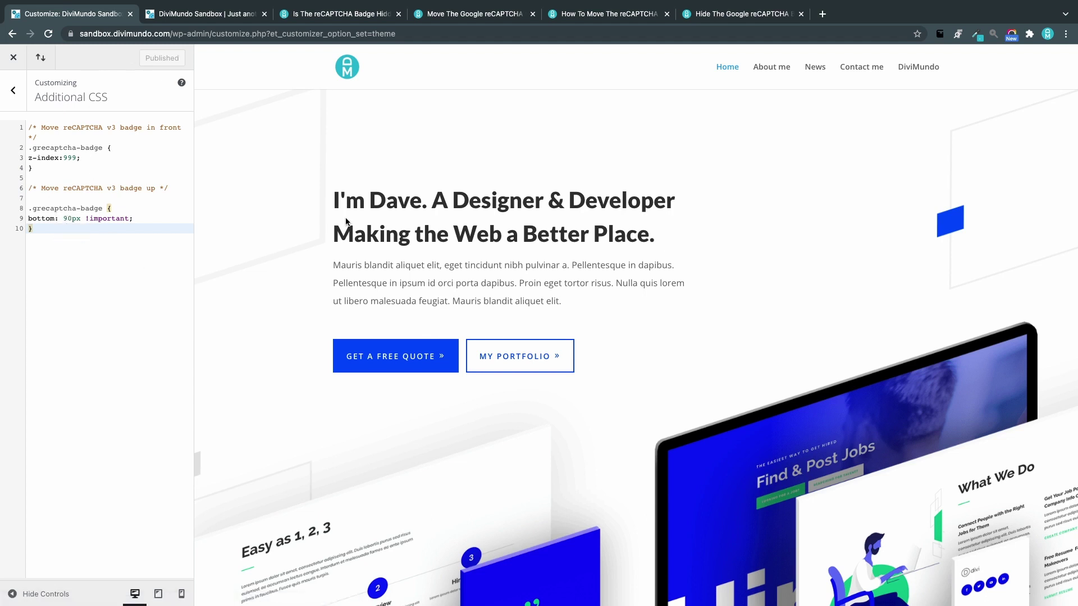
left_click(202, 14)
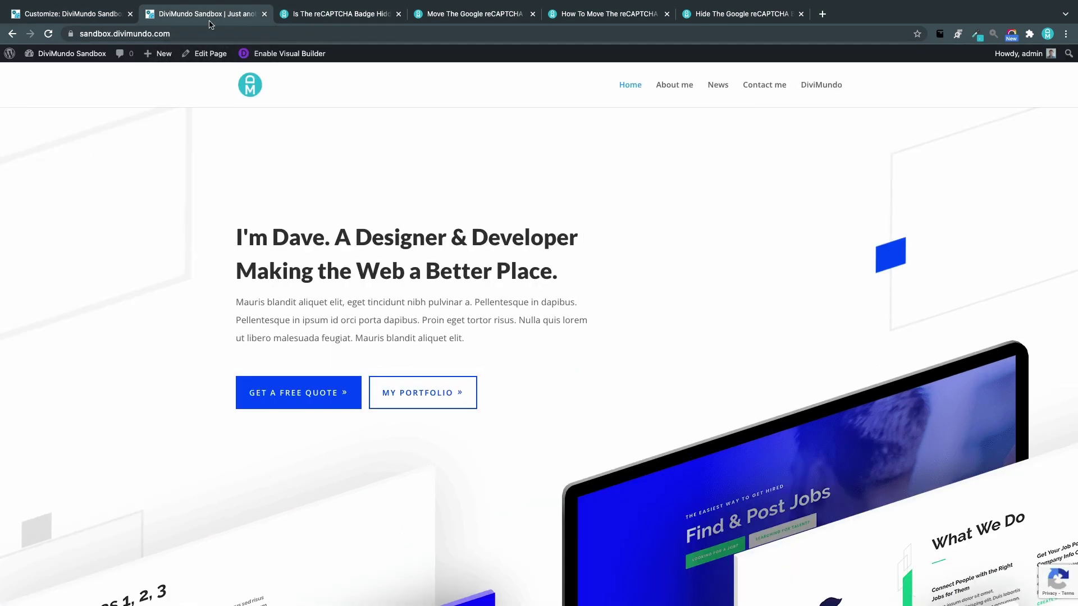
left_click(48, 34)
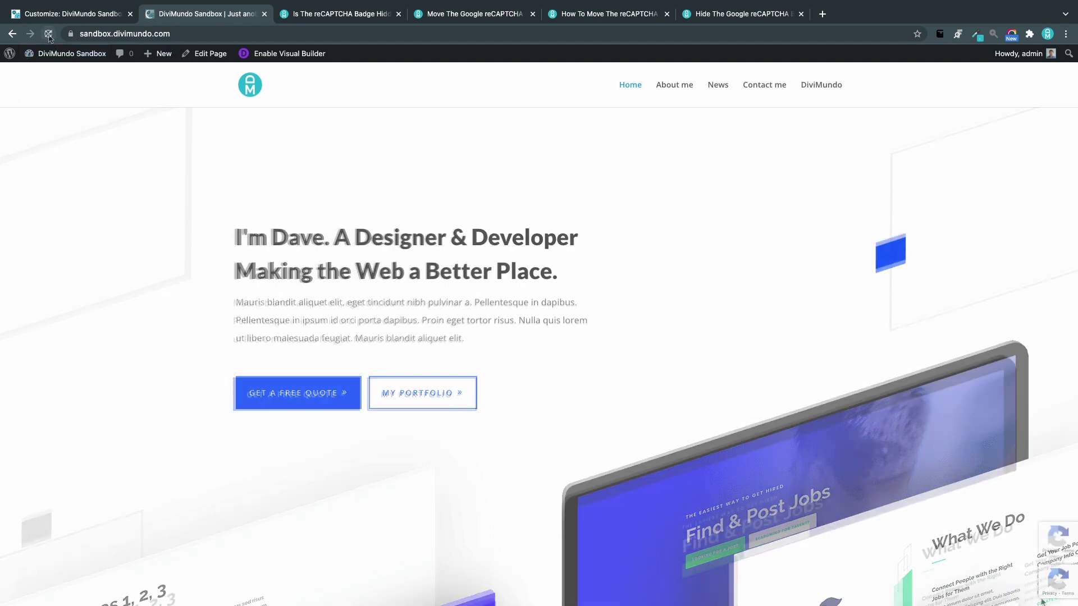
mouse_move(1065, 538)
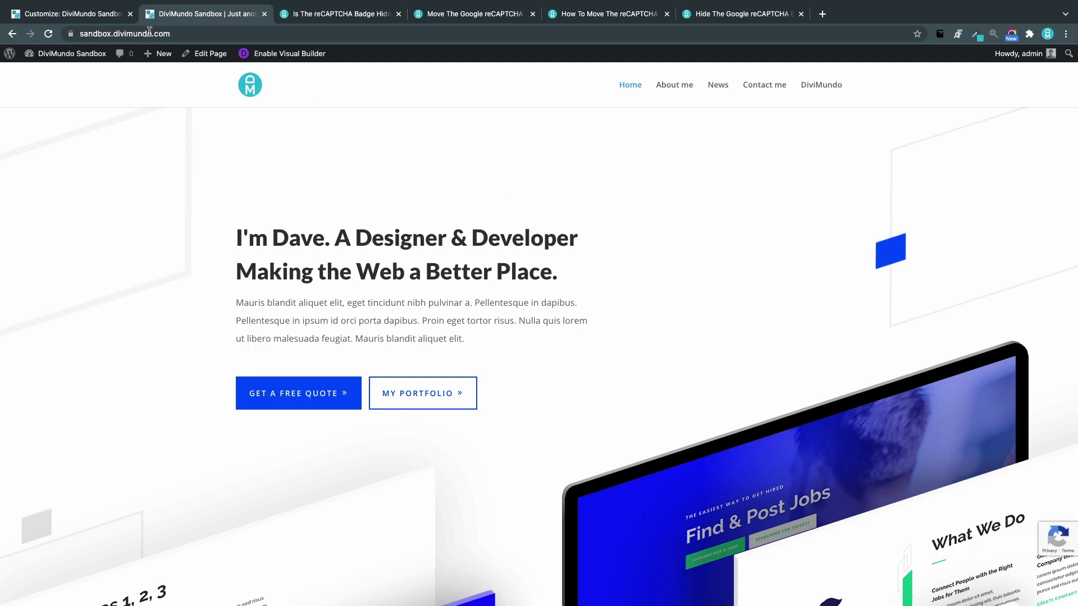
left_click(107, 13)
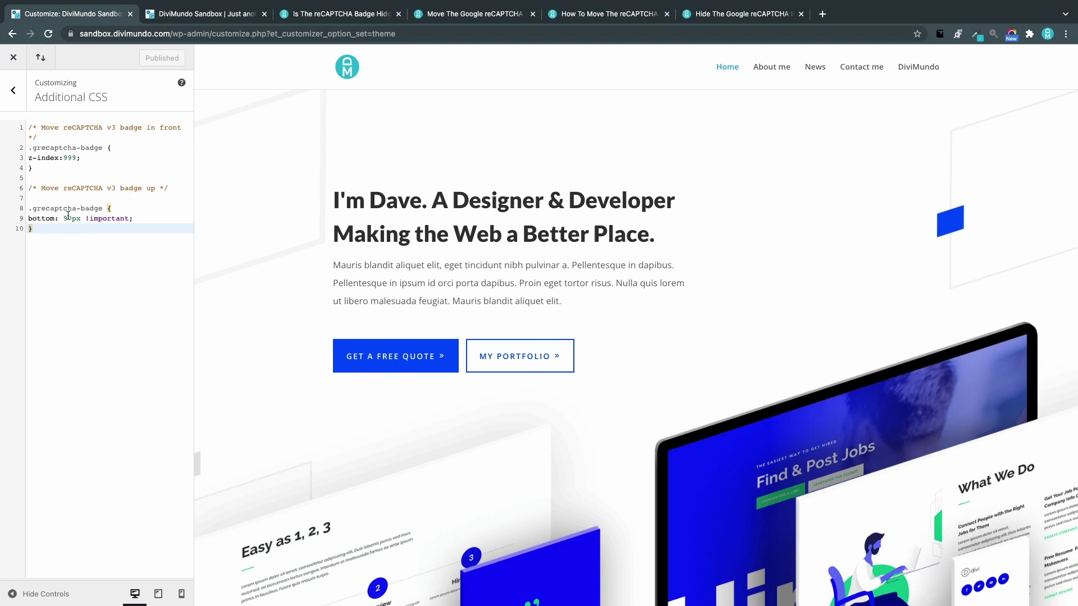
key("ctrl+Tab")
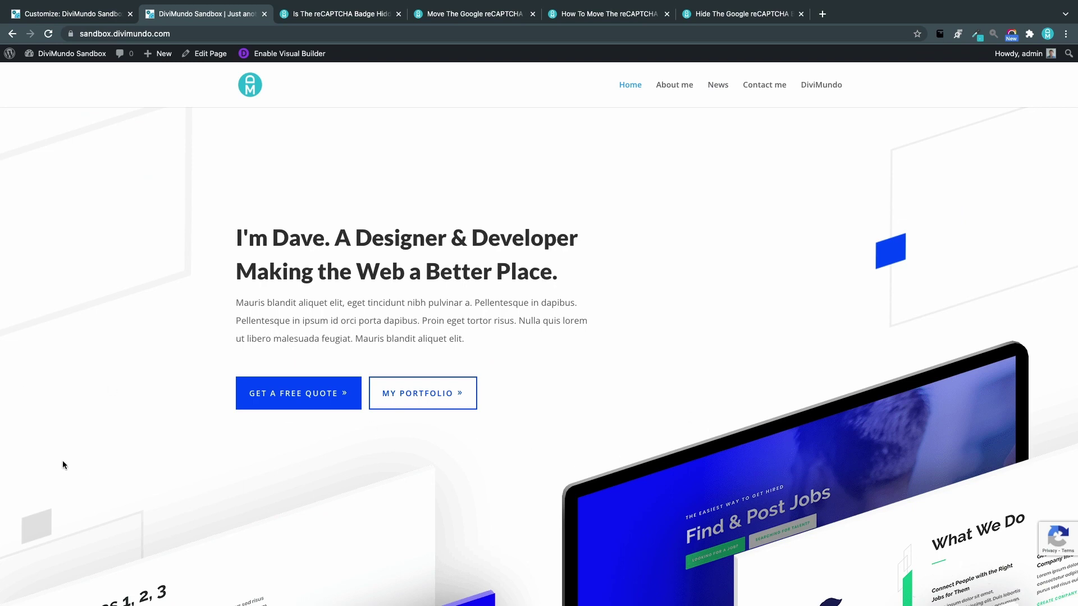
Step: Open the DiviMundo article on moving the reCAPTCHA badge left and scroll to its CSS snippet
left_click(597, 20)
scroll(257, 394, "down", 10)
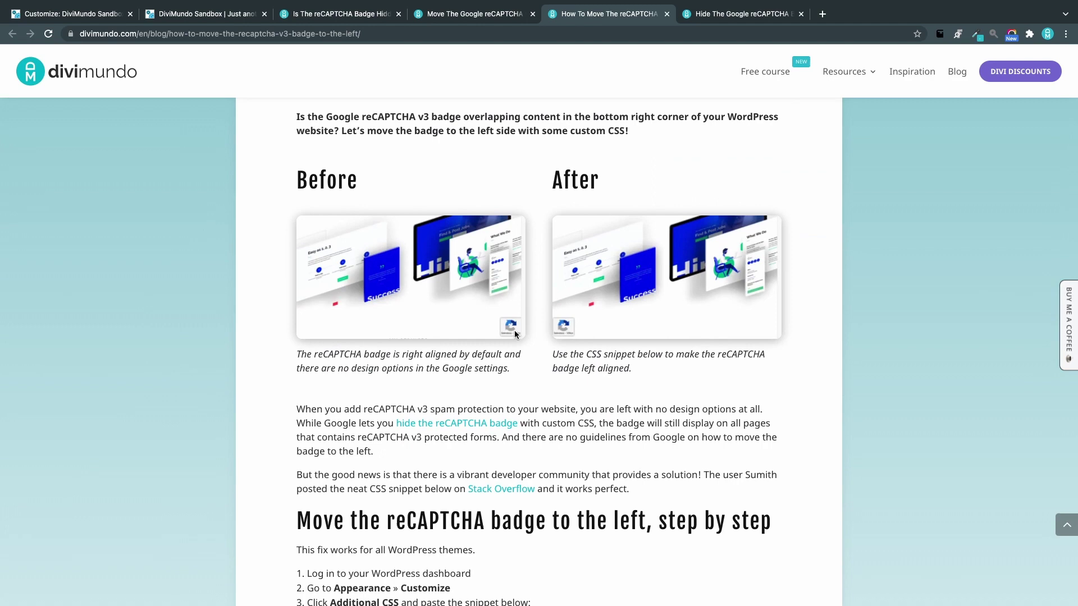
scroll(489, 258, "down", 6)
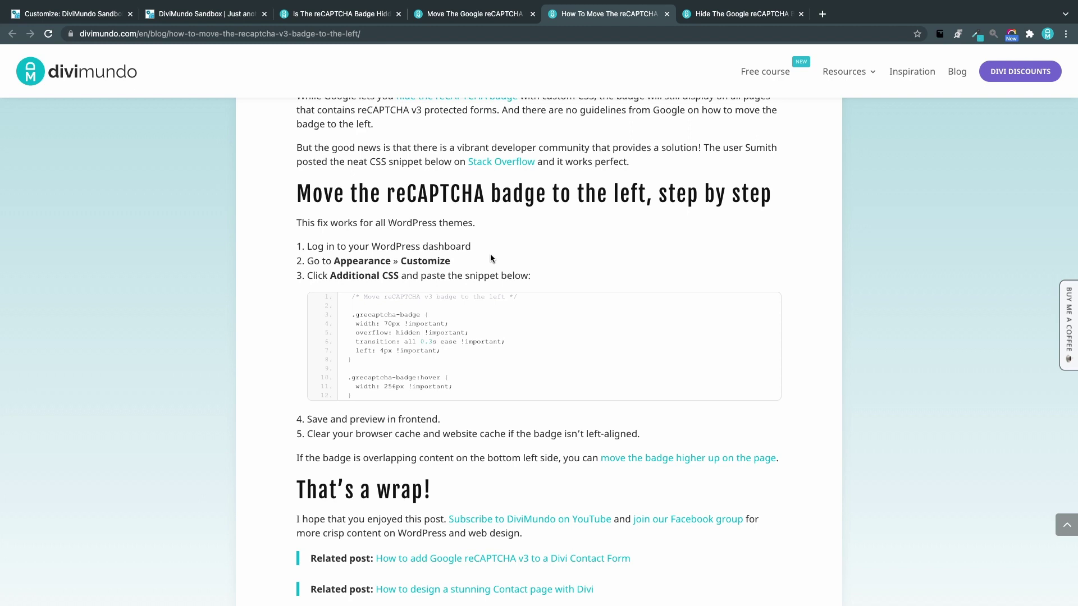
Step: Replace the bottom: 90px rule on lines 6–10 with the copied move-left snippet and publish
mouse_move(737, 299)
left_click(735, 305)
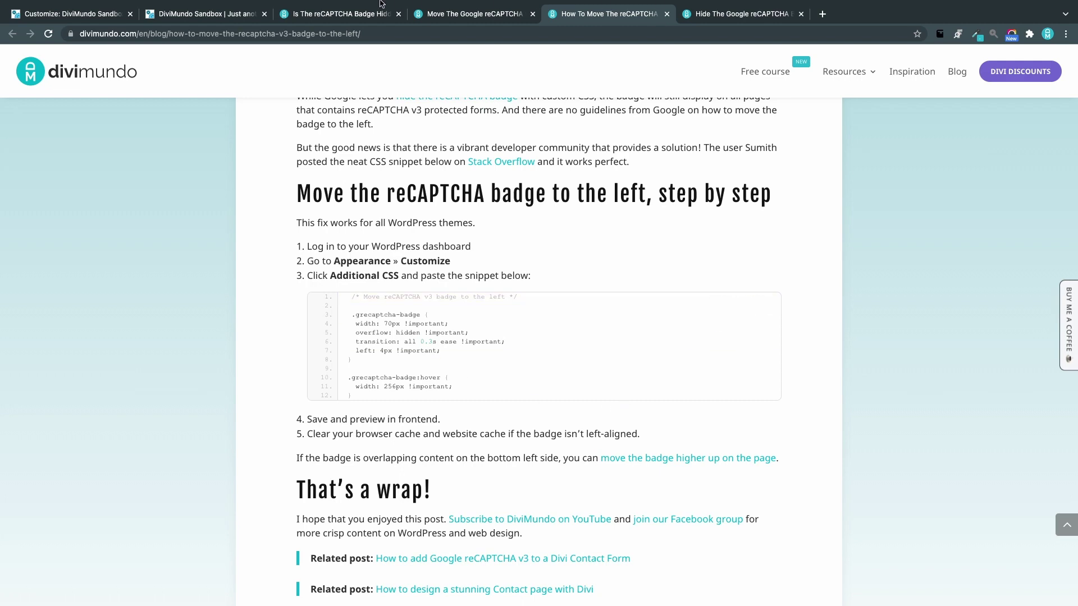
left_click(85, 8)
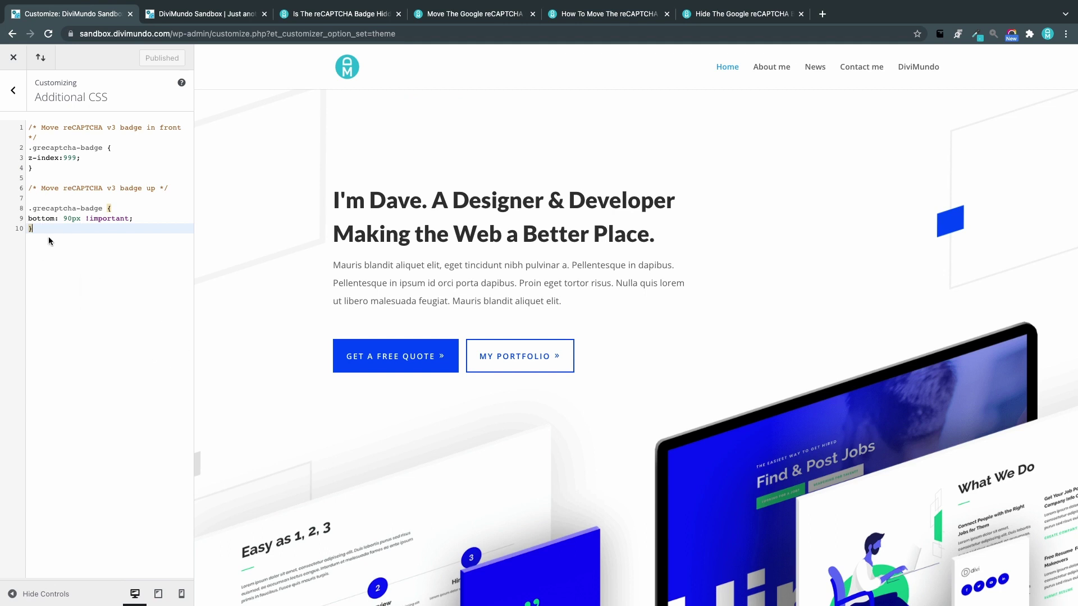
left_click_drag(51, 241, 26, 192)
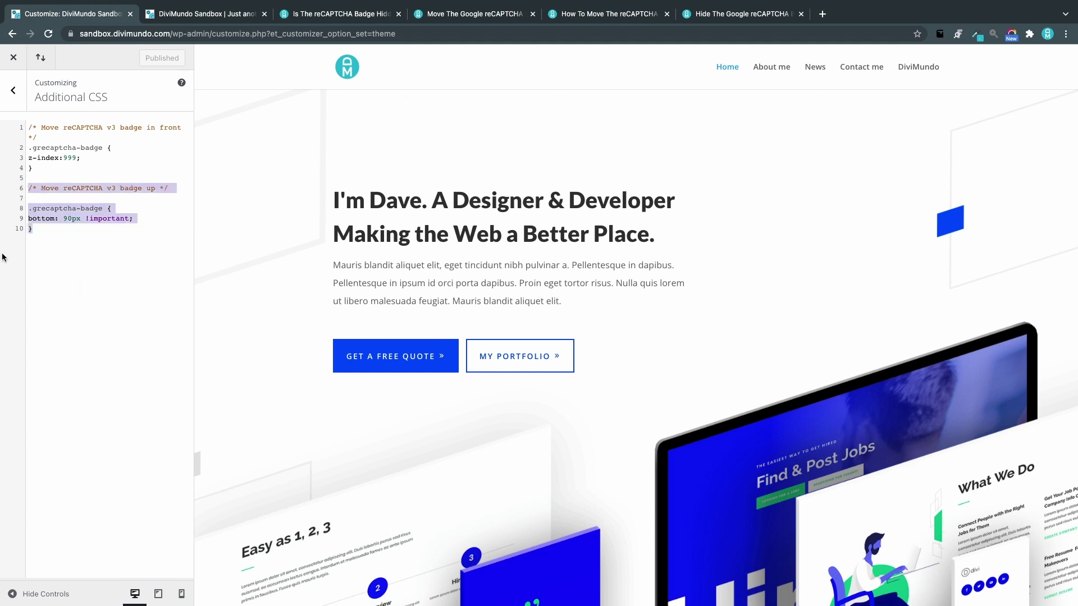
key("BackSpace")
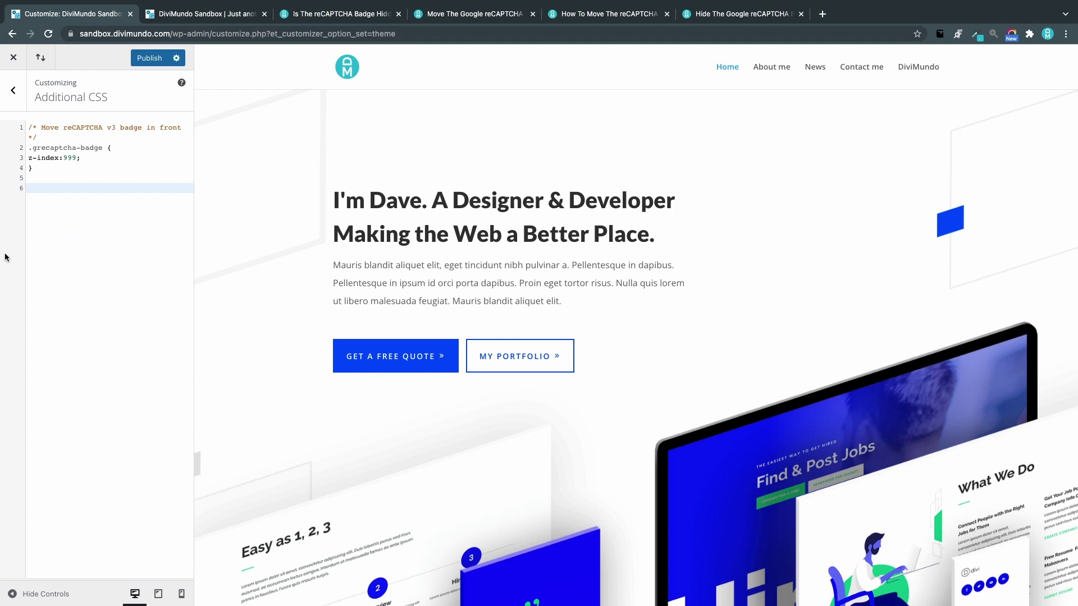
key("ctrl+v")
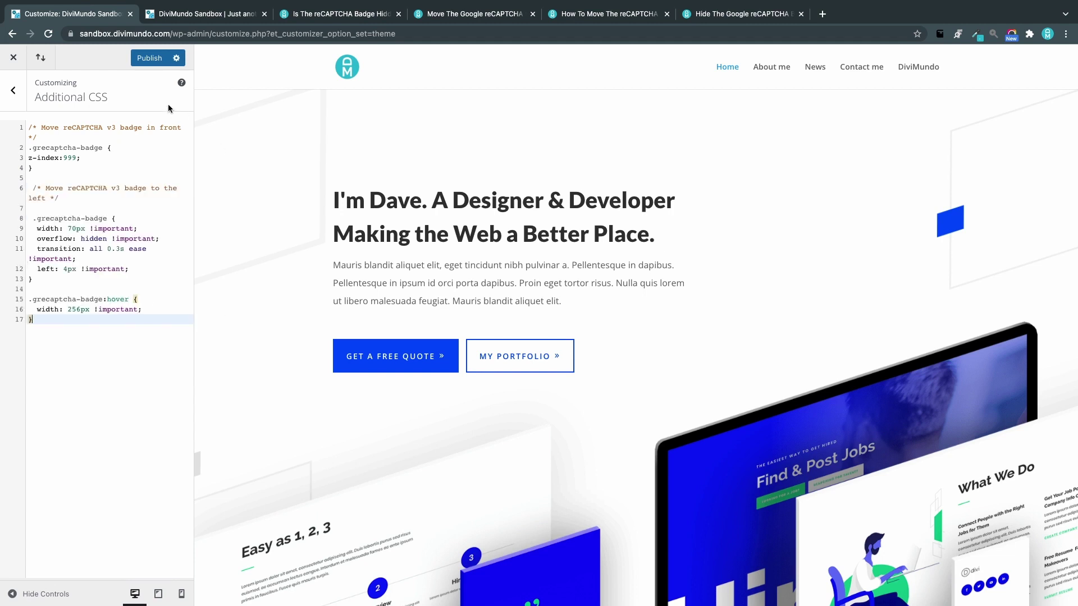
left_click(143, 58)
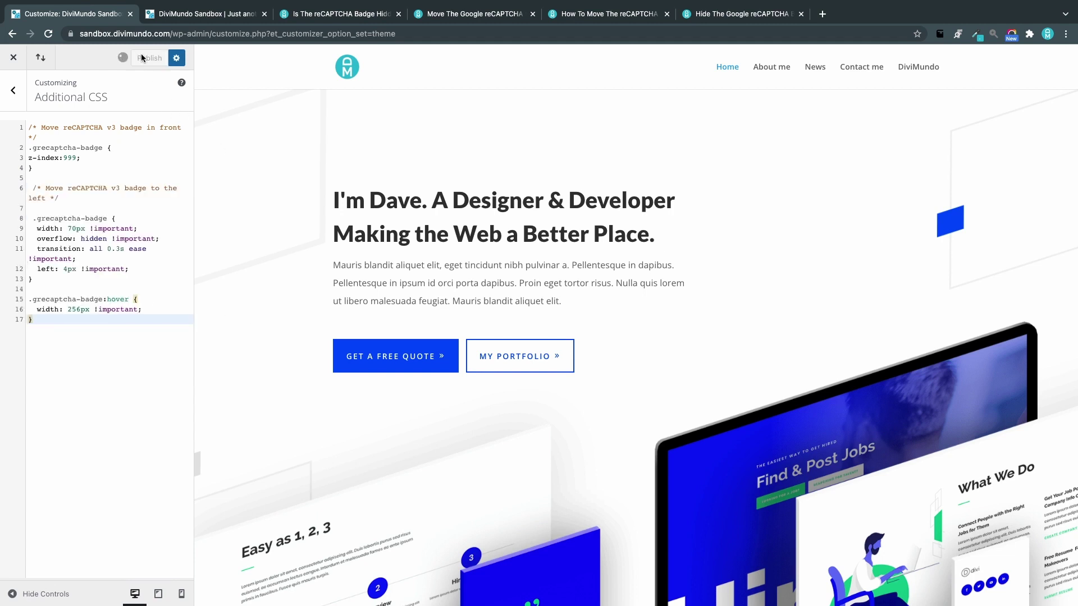
Step: Reload the live homepage and check the reCAPTCHA badge now sits in the bottom-left corner
left_click(192, 23)
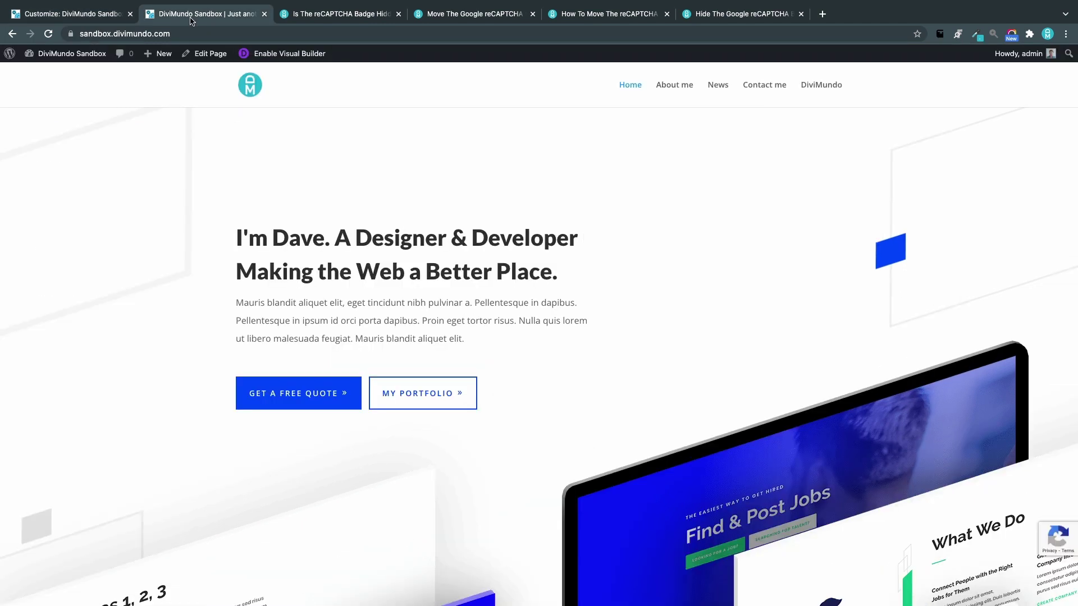
left_click(49, 35)
mouse_move(1032, 539)
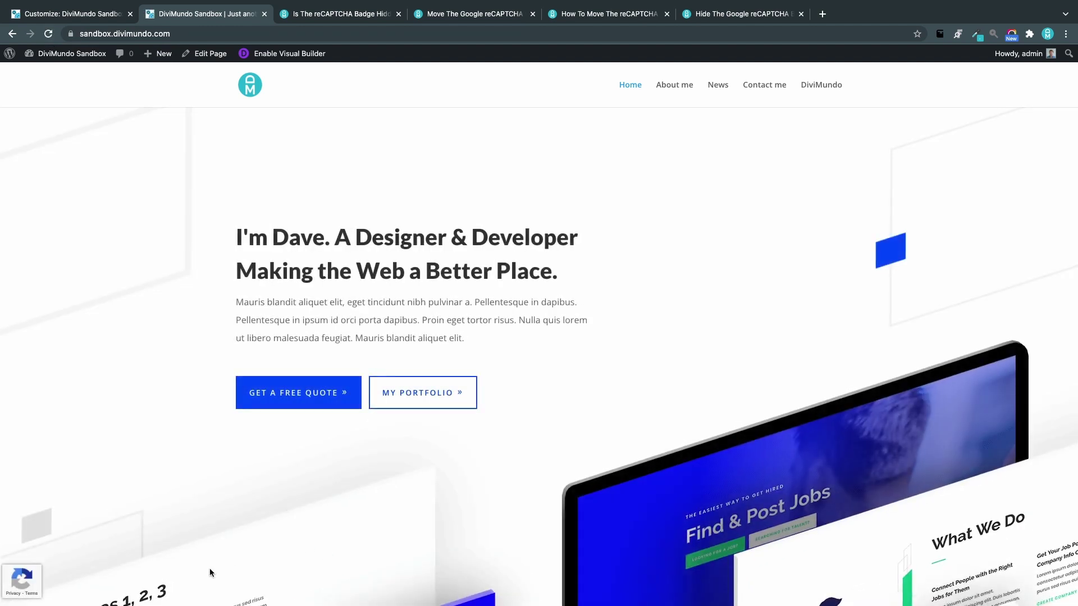
mouse_move(36, 584)
Step: Copy the badge-hiding CSS snippet from the 'Hide The Google reCAPTCHA Badge' article
left_click(722, 16)
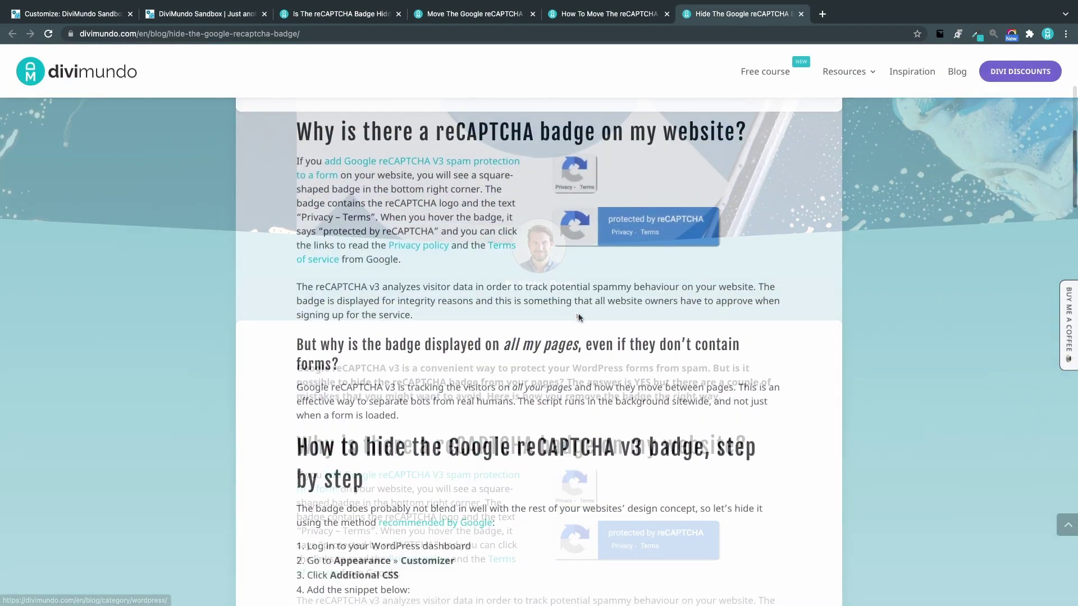
scroll(579, 315, "down", 4)
scroll(578, 315, "down", 2)
mouse_move(398, 354)
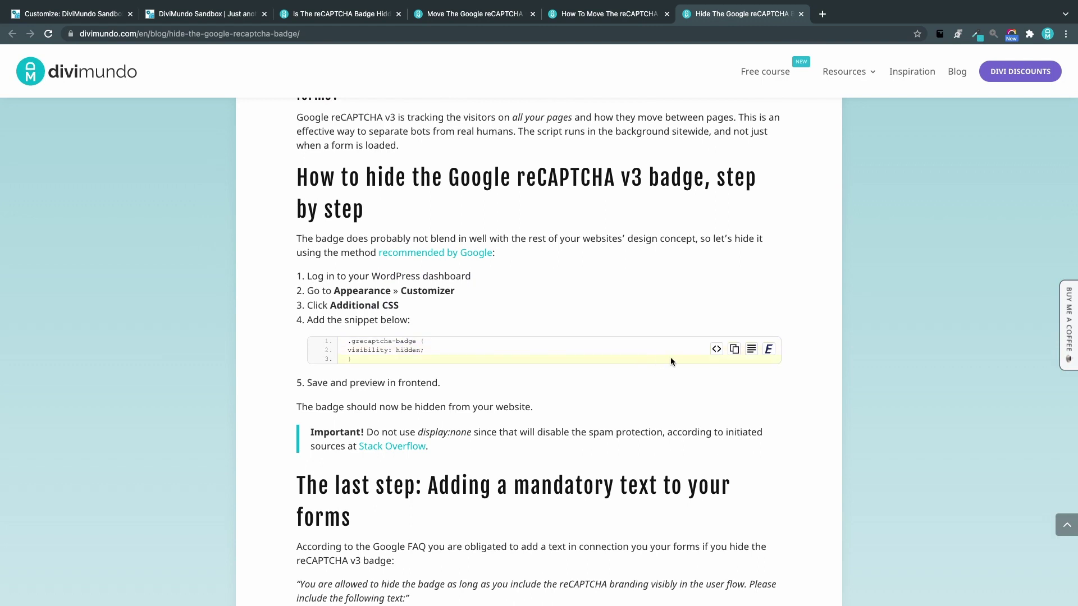
left_click(728, 353)
left_click(102, 14)
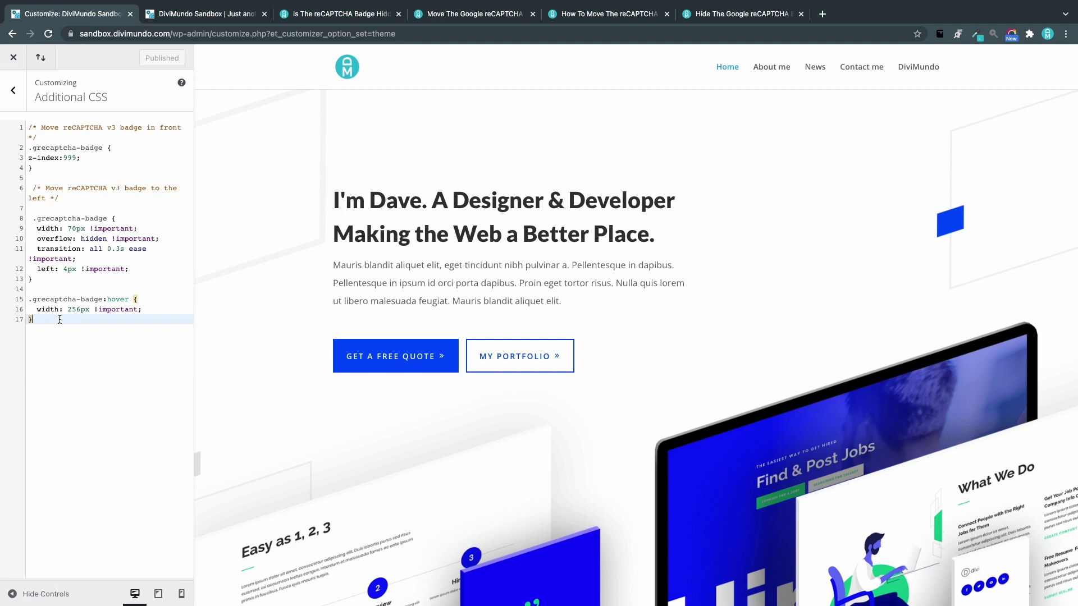
Step: Replace all 17 lines of Additional CSS with the .grecaptcha-badge visibility: hidden rule and publish
left_click_drag(59, 319, 8, 115)
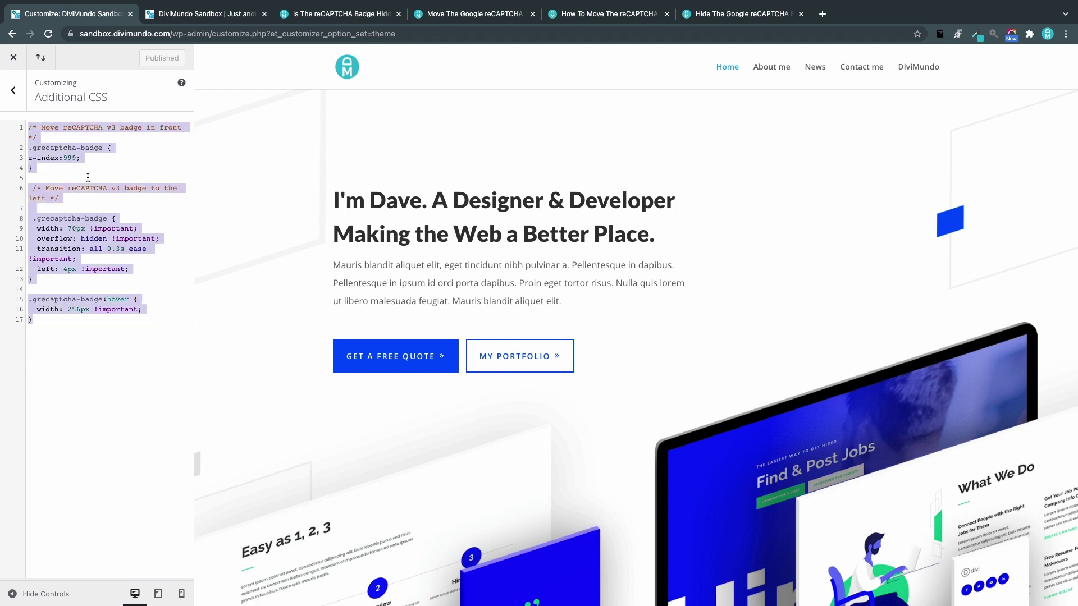
key("ctrl+v")
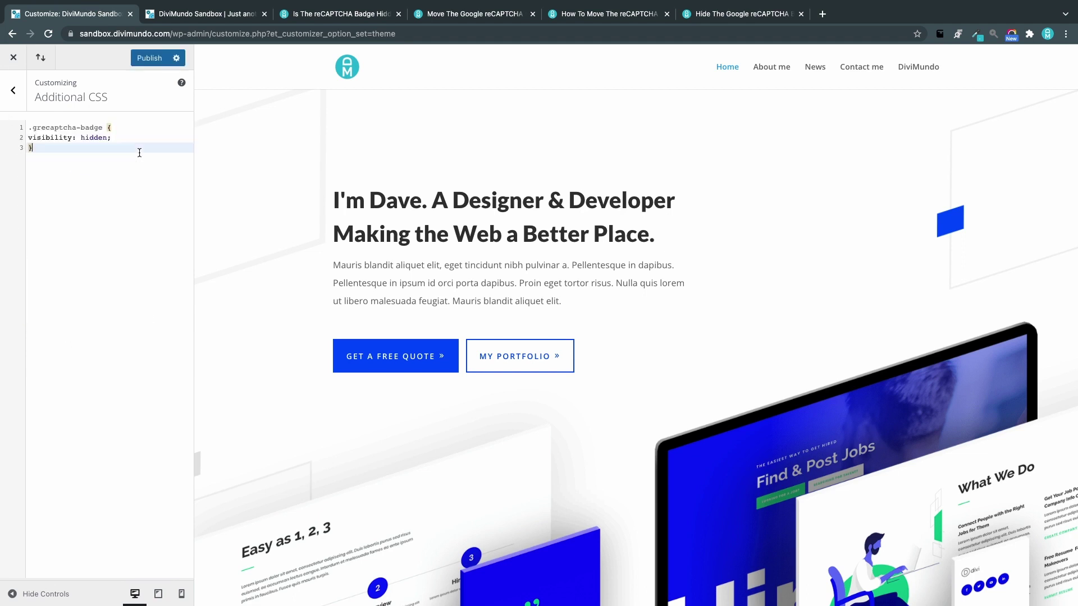
left_click(138, 58)
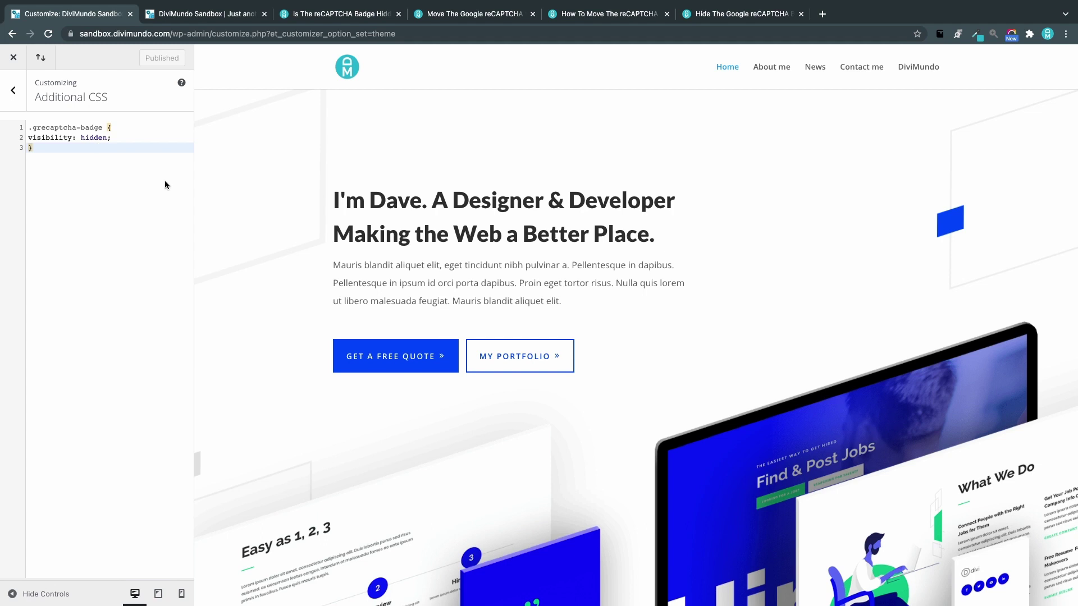
Step: Reload the DiviMundo Sandbox homepage and scroll through it to confirm the reCAPTCHA badge is gone
left_click(212, 17)
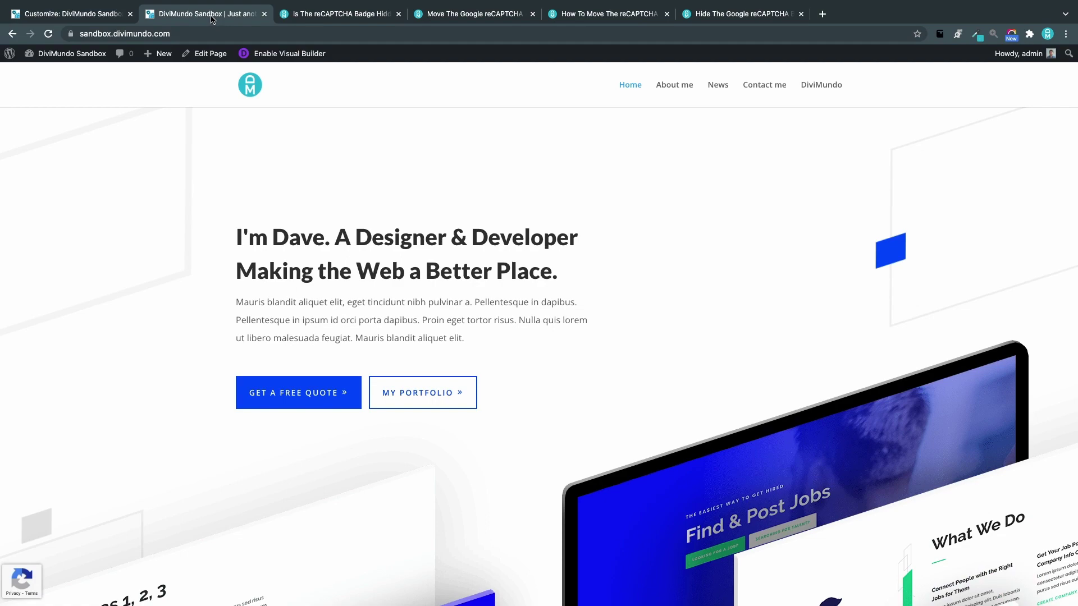
scroll(248, 210, "down", 7)
scroll(248, 209, "down", 15)
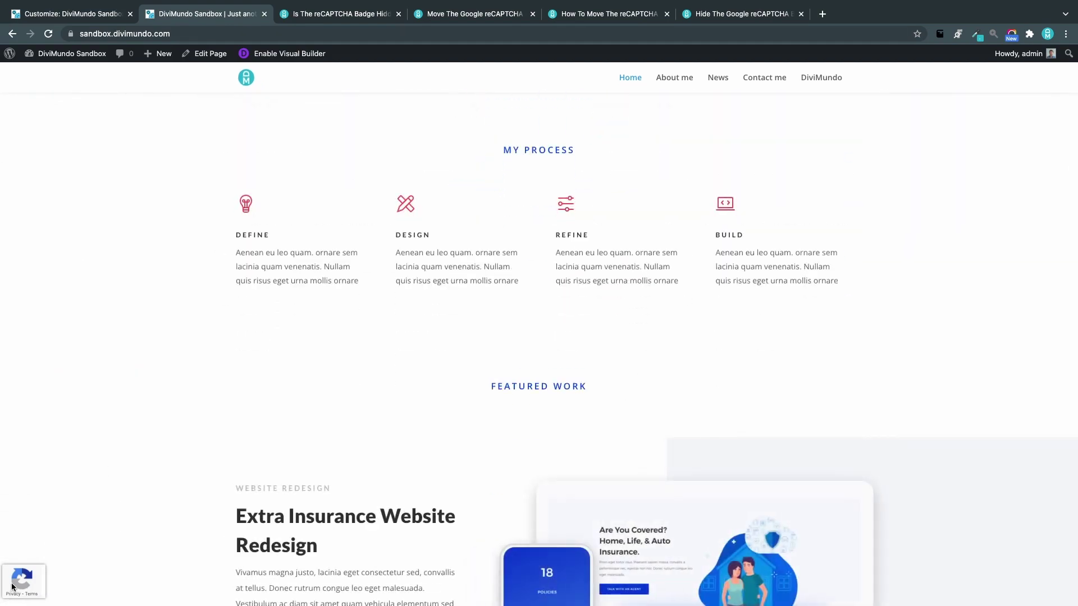
left_click(48, 35)
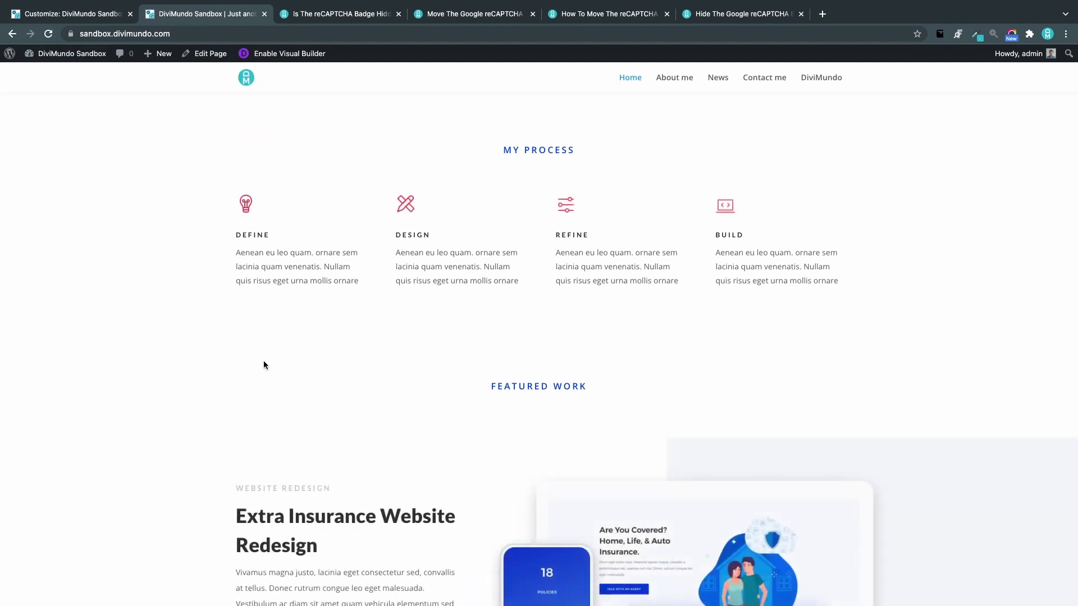
scroll(264, 365, "down", 15)
scroll(265, 365, "down", 20)
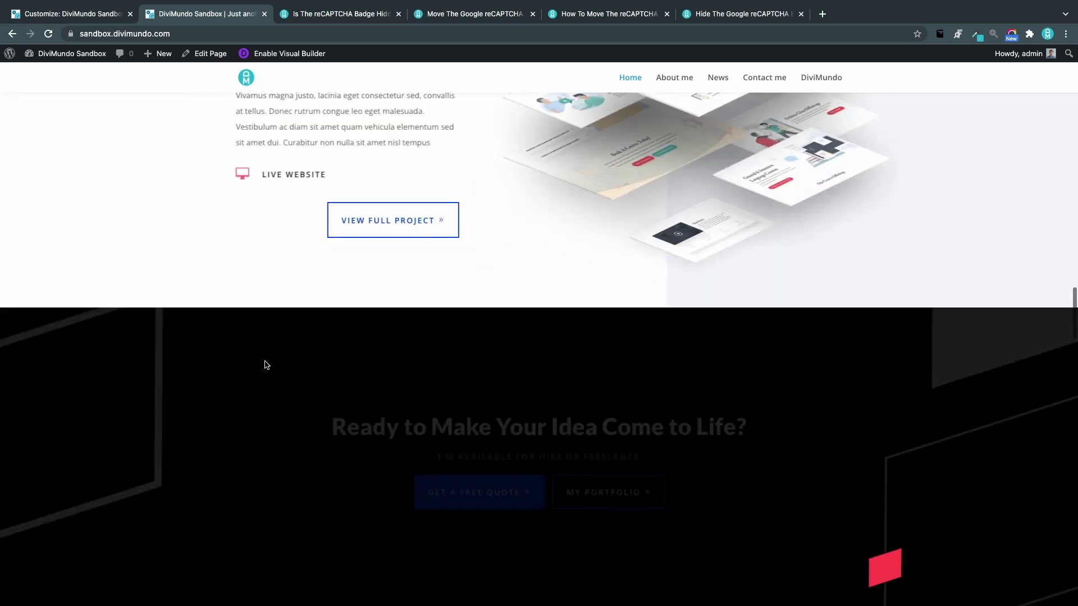
scroll(264, 360, "down", 4)
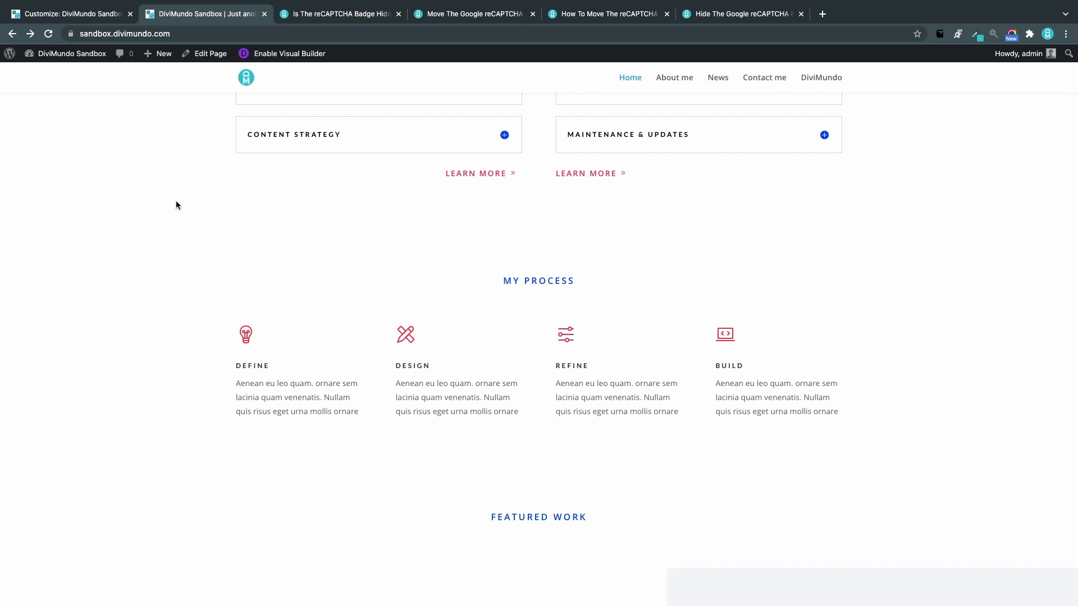
Step: Return to the divimundo article and scroll to its mandatory reCAPTCHA disclaimer code block
left_click(706, 13)
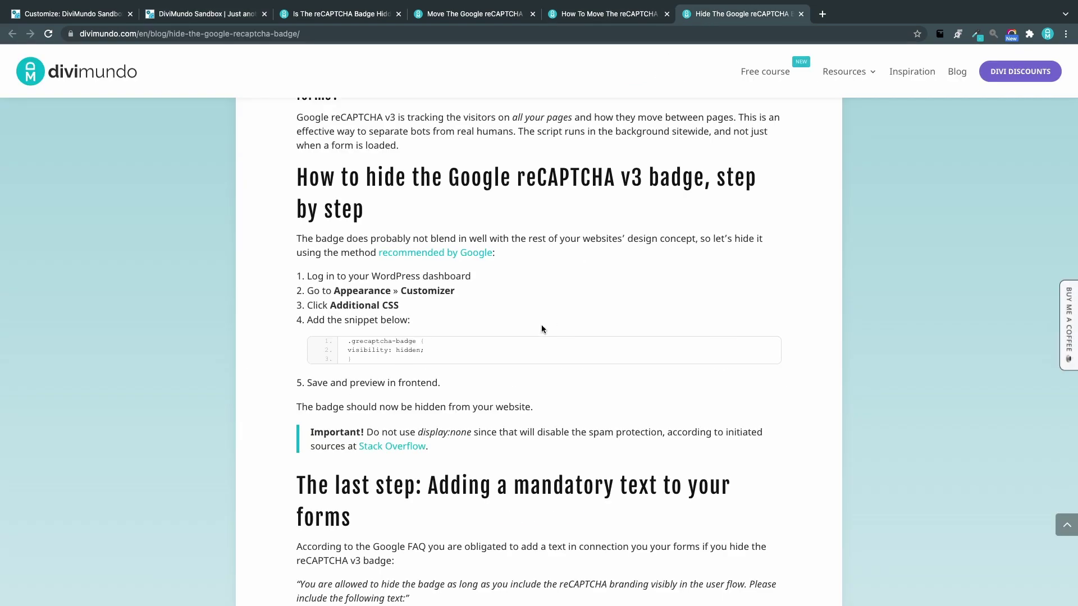
scroll(523, 336, "down", 1)
scroll(523, 335, "down", 6)
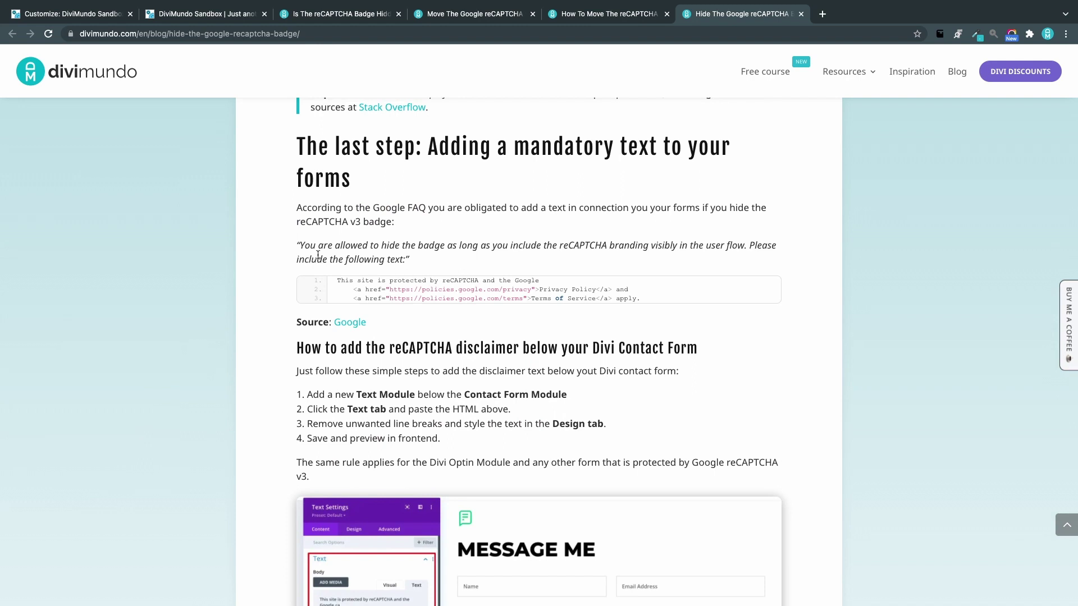
mouse_move(475, 276)
Step: Open the sandbox site's Contact me page and enable the Visual Builder on it
left_click(194, 14)
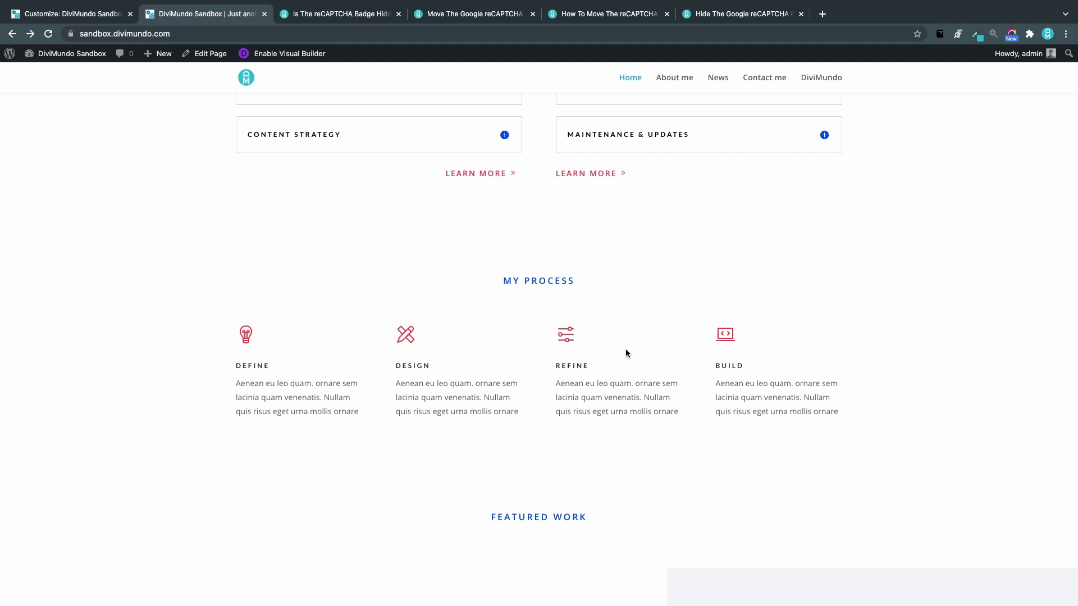
left_click(757, 78)
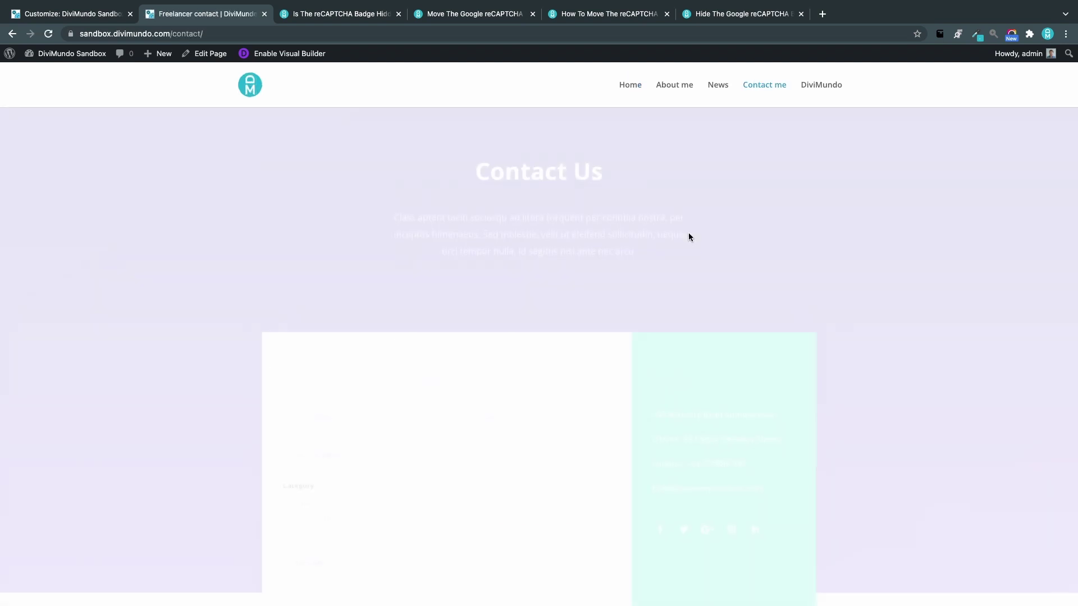
scroll(601, 449, "down", 3)
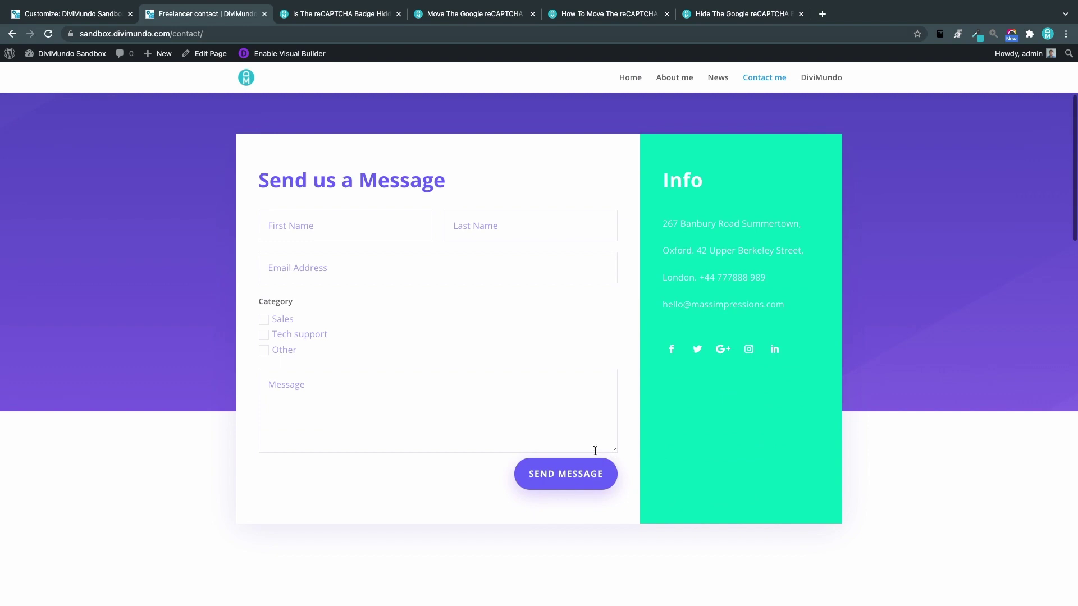
left_click(290, 57)
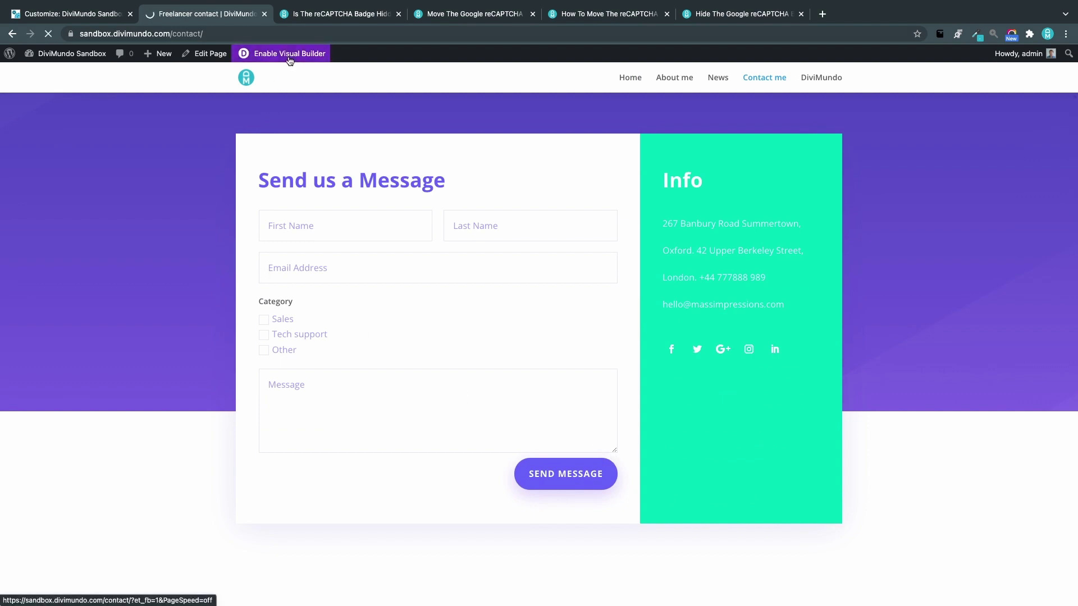
scroll(475, 313, "down", 2)
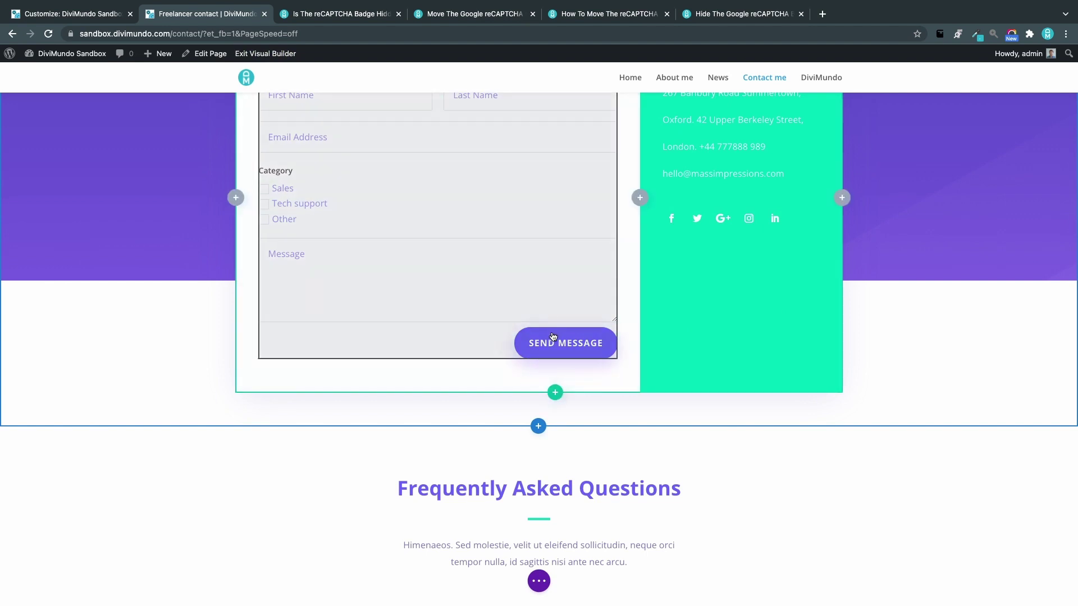
Step: Add a Text module below the contact form and paste the reCAPTCHA disclaimer HTML into its Text tab
mouse_move(491, 334)
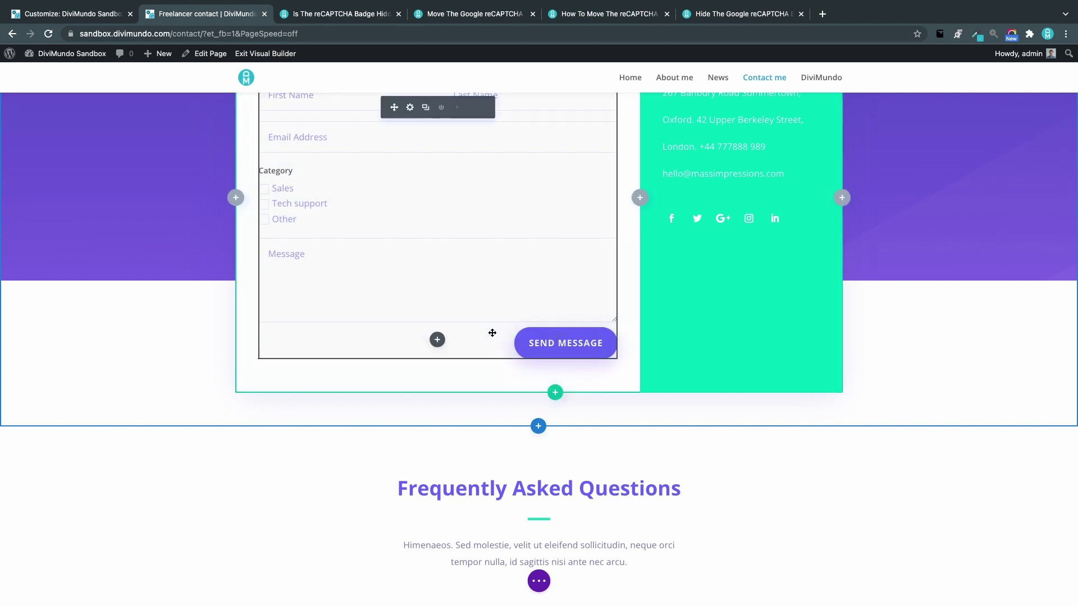
left_click(437, 341)
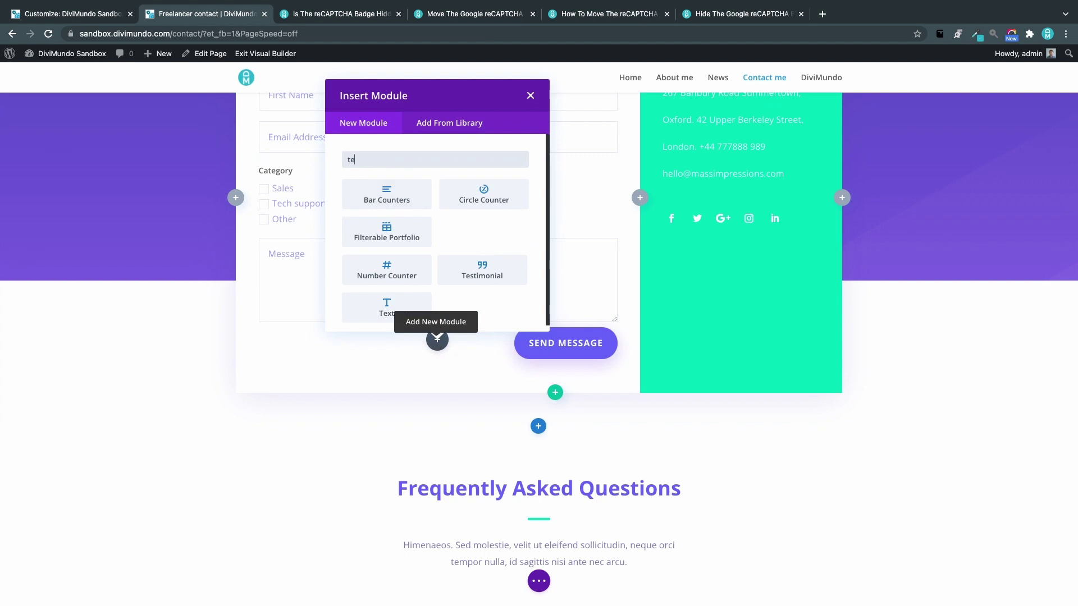
type("xt")
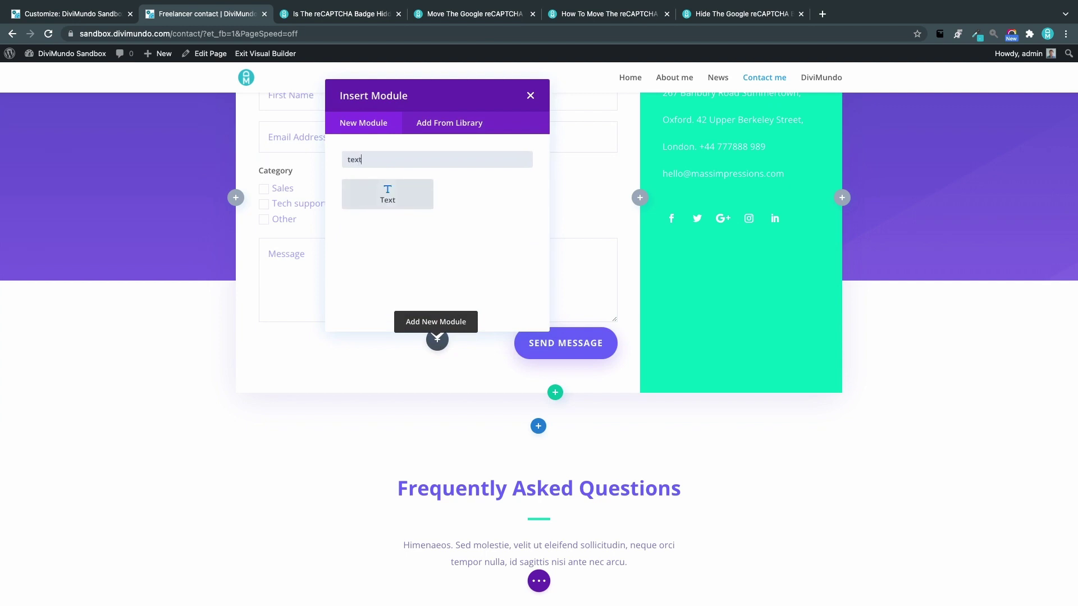
left_click(393, 195)
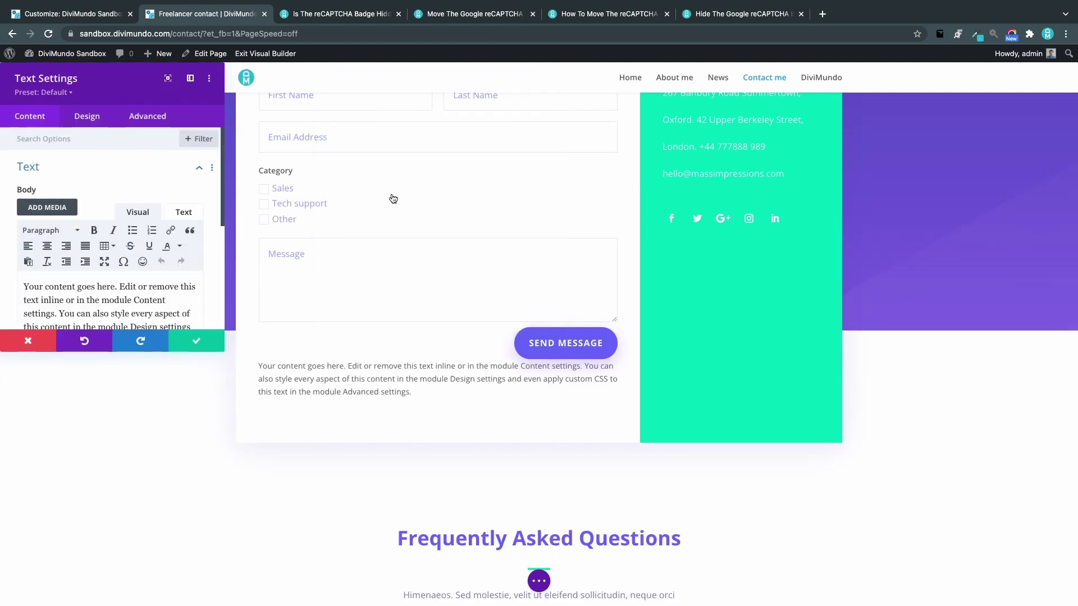
scroll(169, 272, "down", 3)
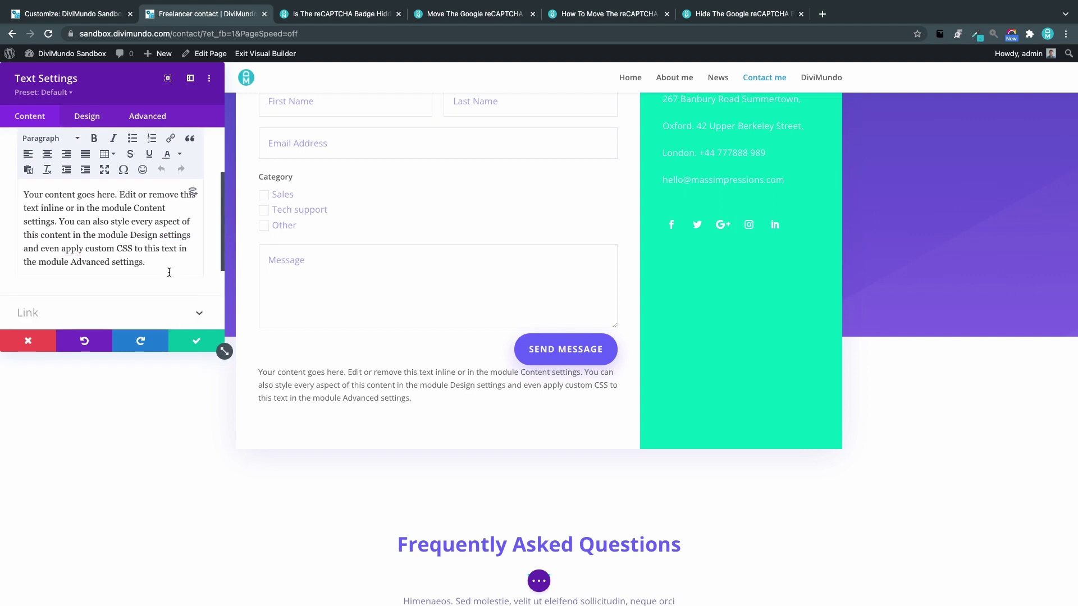
scroll(169, 272, "up", 2)
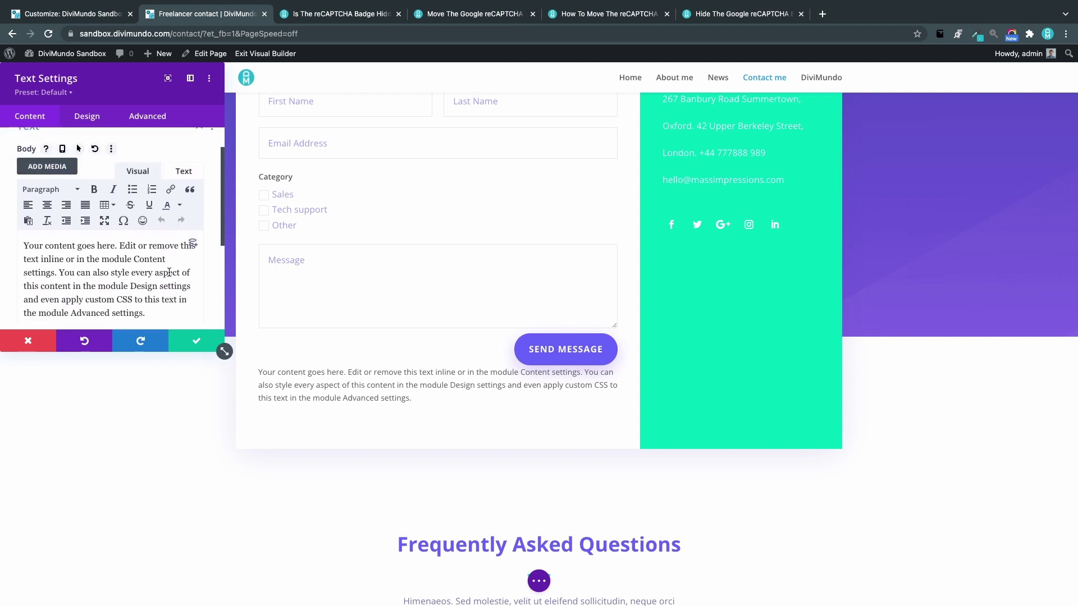
left_click(185, 172)
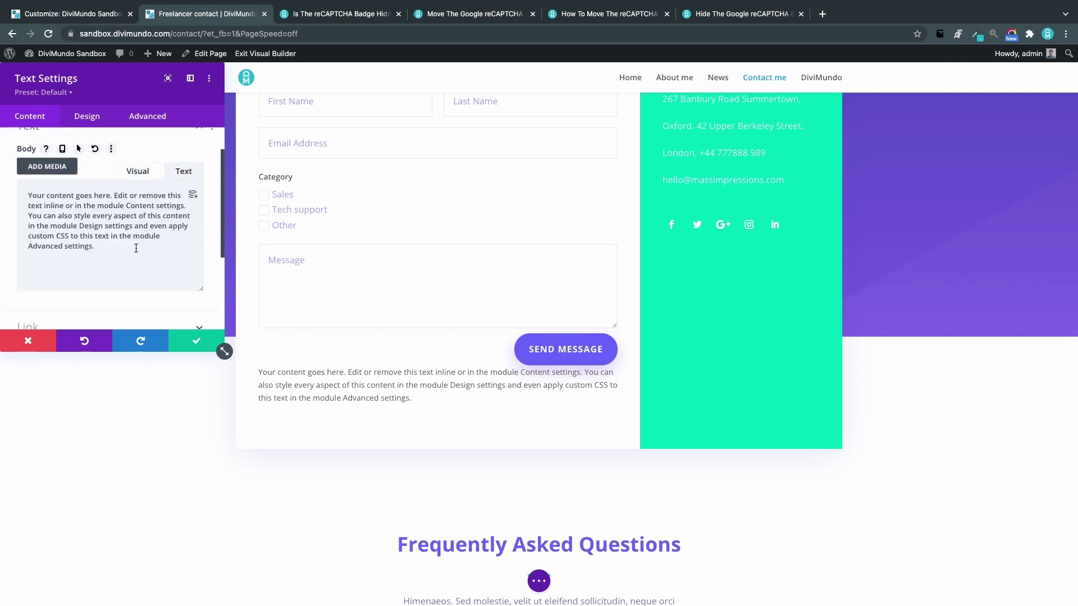
key("super+a")
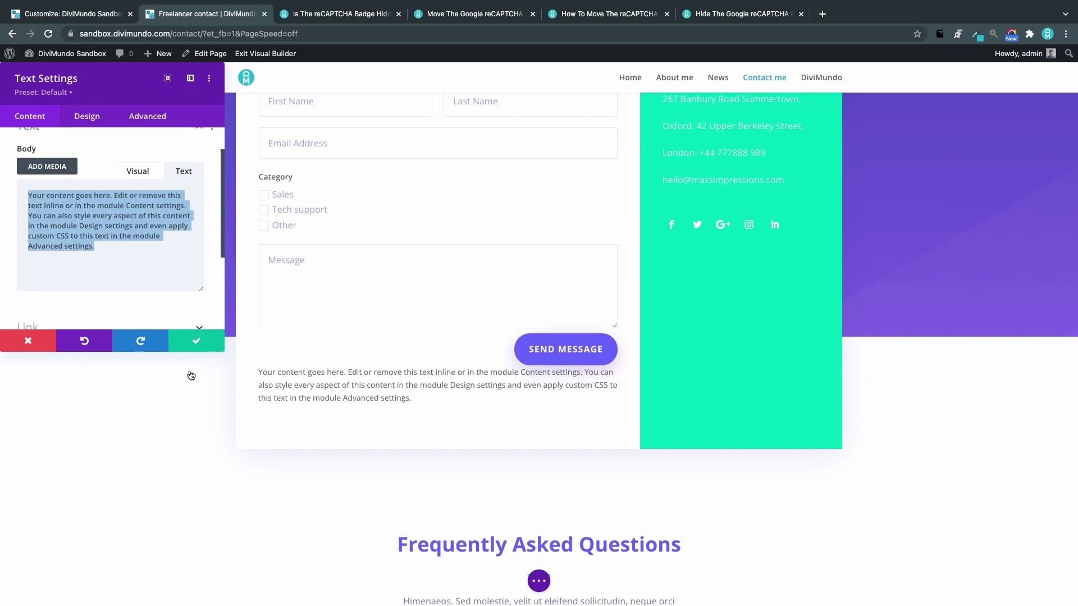
type("This site is protected by reCAPTCHA and the Google     <a href=\"https://policies.google.com/privacy\">Privacy Policy</a> and     <a href=\"https://policies.google.com/terms\">Terms of Service</a> apply.")
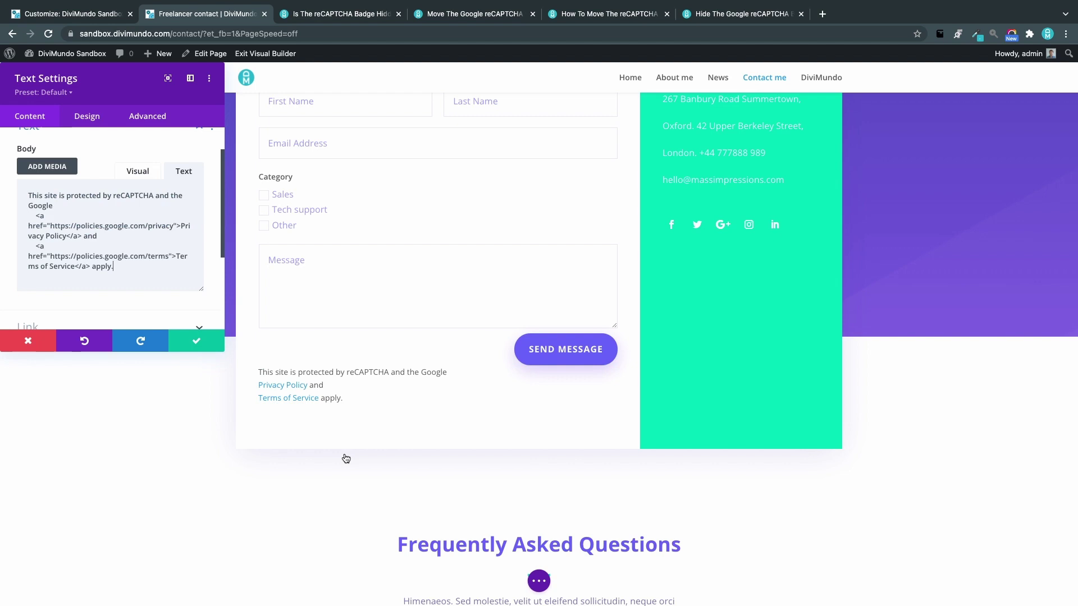
Step: Remove the line breaks so the Privacy Policy and Terms of Service links sit on one line
left_click_drag(36, 216, 24, 211)
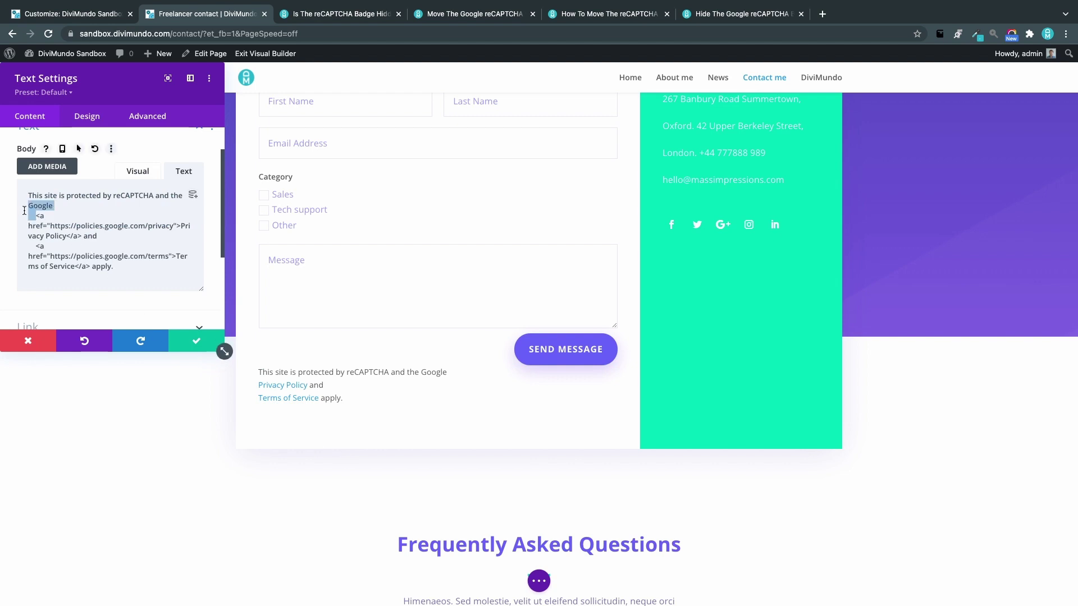
left_click(33, 215)
key("Delete")
key("BackSpace")
key("BackSpace")
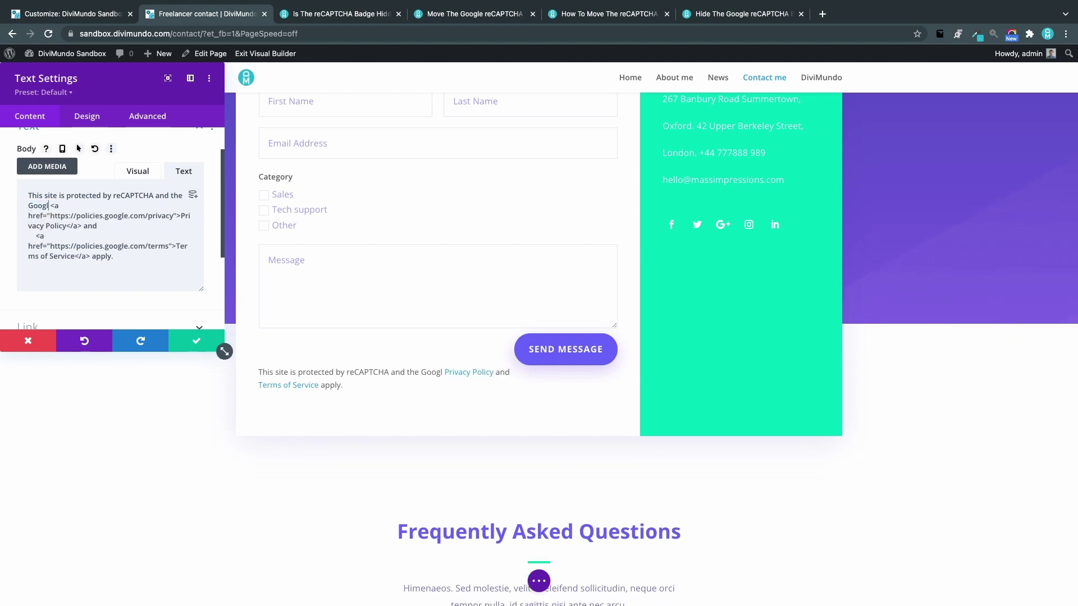
left_click(29, 238)
key("BackSpace")
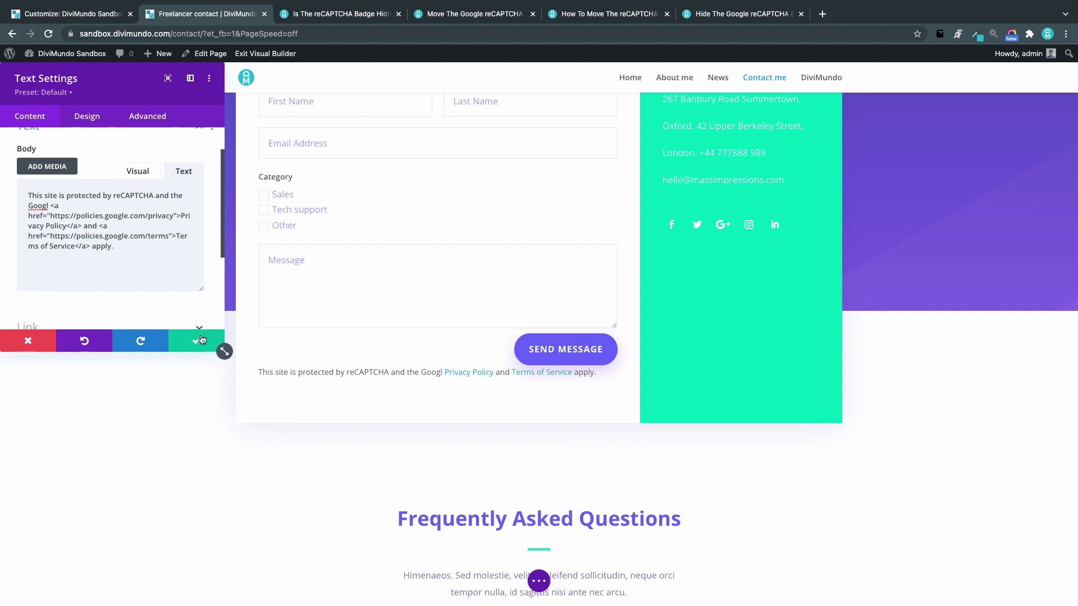
Step: Give the disclaimer module a 20px top margin in Design > Spacing
left_click(87, 116)
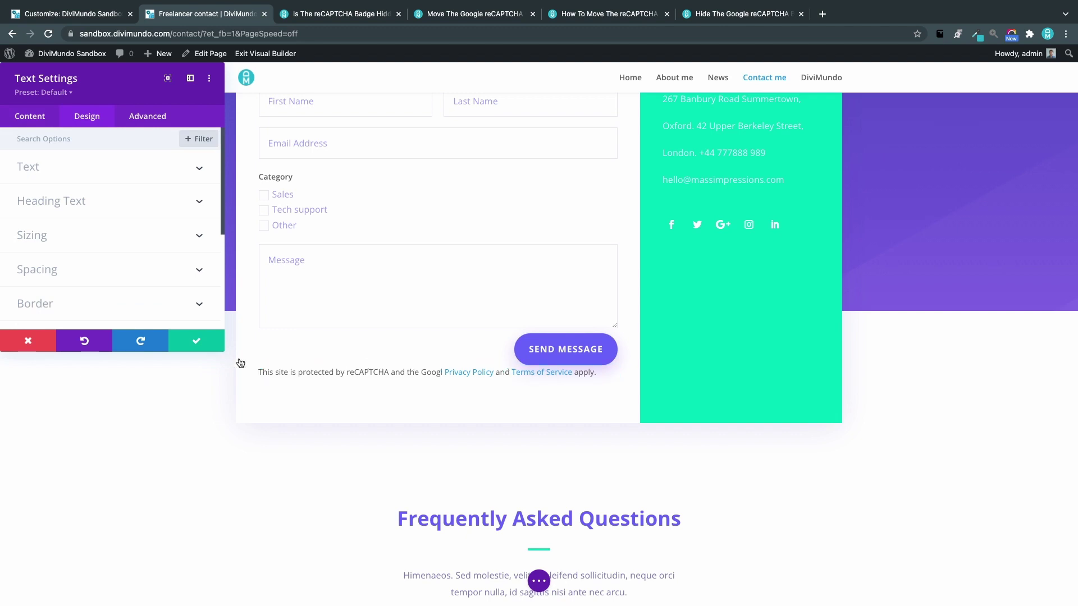
scroll(55, 168, "down", 4)
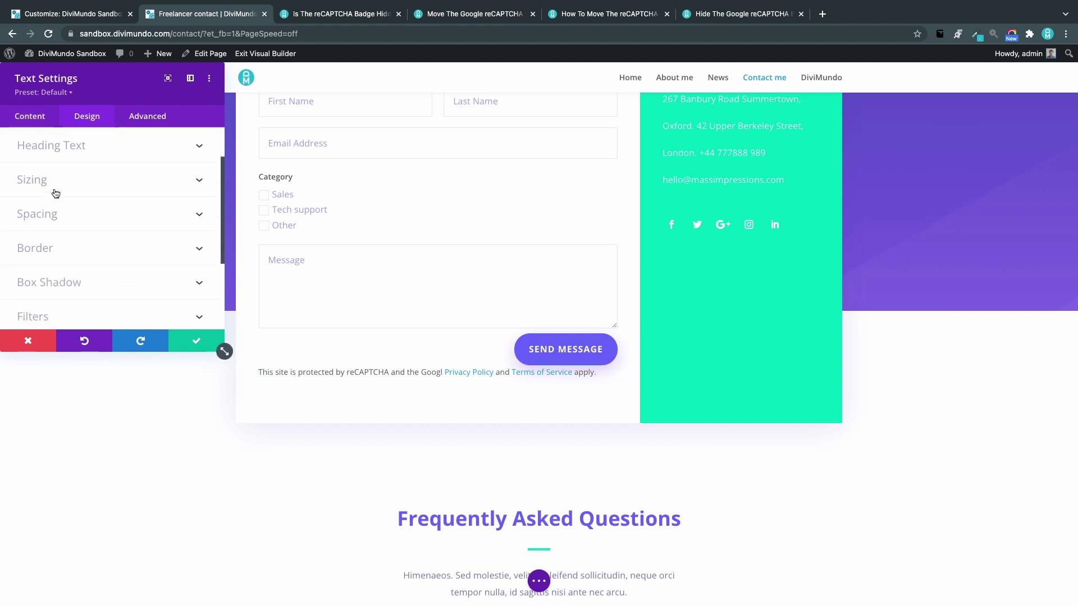
left_click(55, 162)
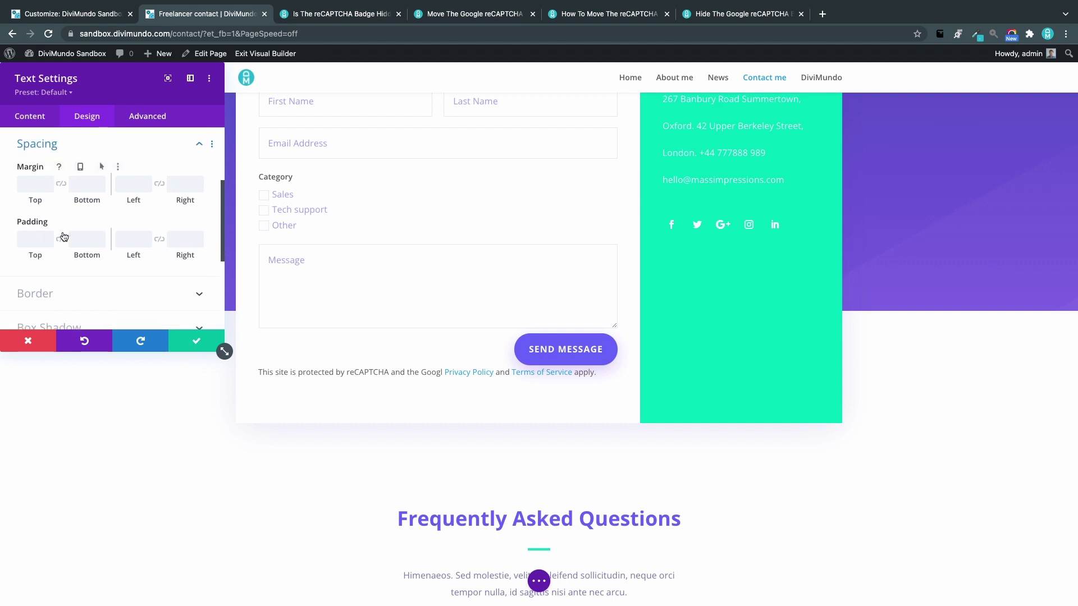
left_click(32, 186)
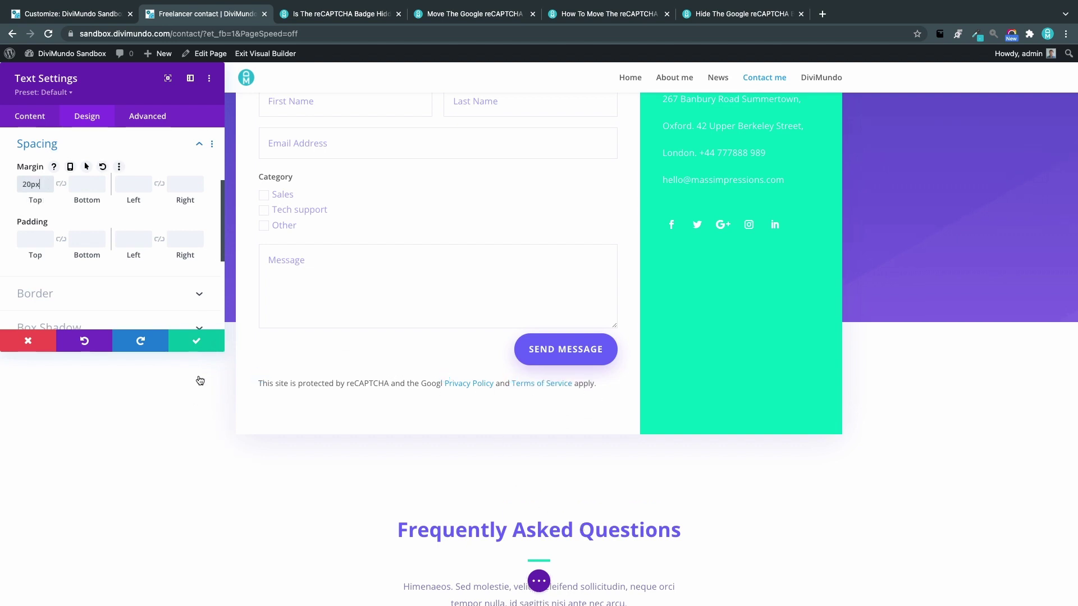
Step: Make the disclaimer text black and set its text size to 12px
left_click(259, 380)
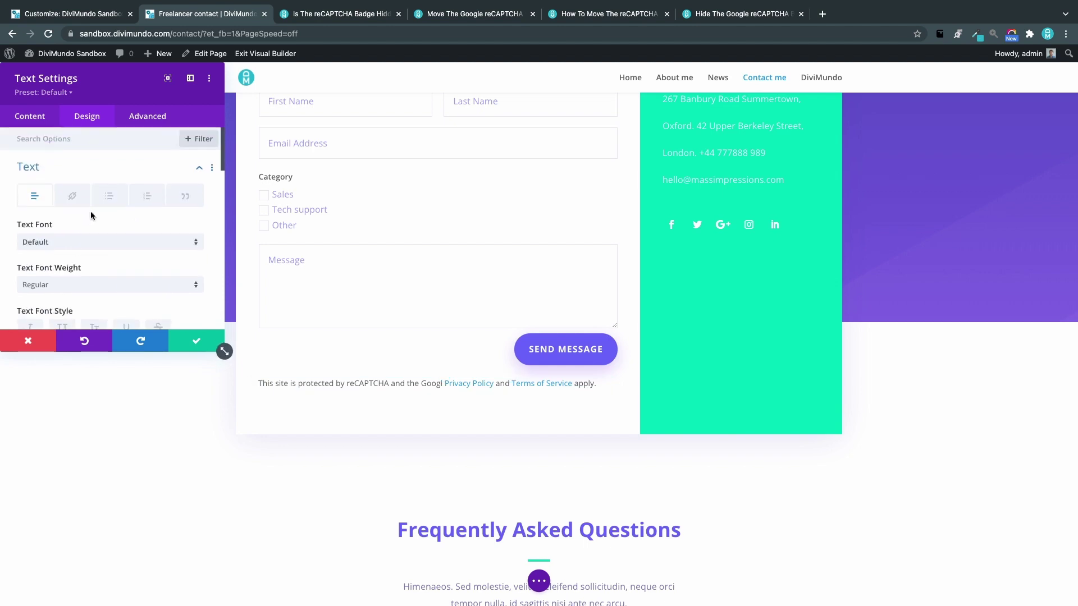
scroll(90, 214, "down", 2)
scroll(91, 215, "down", 2)
left_click(56, 212)
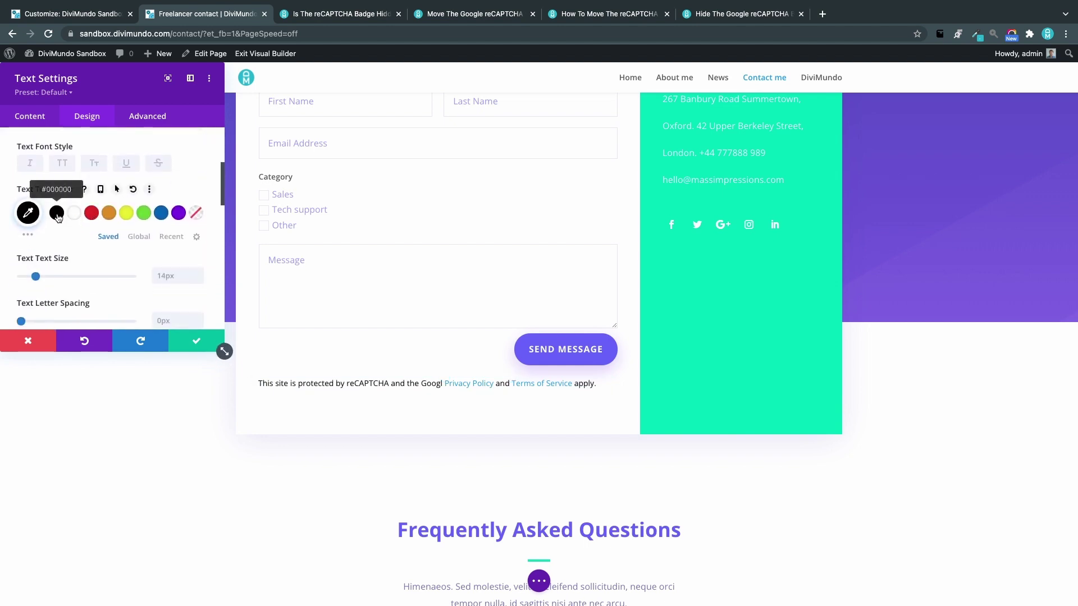
scroll(113, 254, "down", 1)
scroll(114, 254, "down", 1)
double_click(172, 203)
type("12")
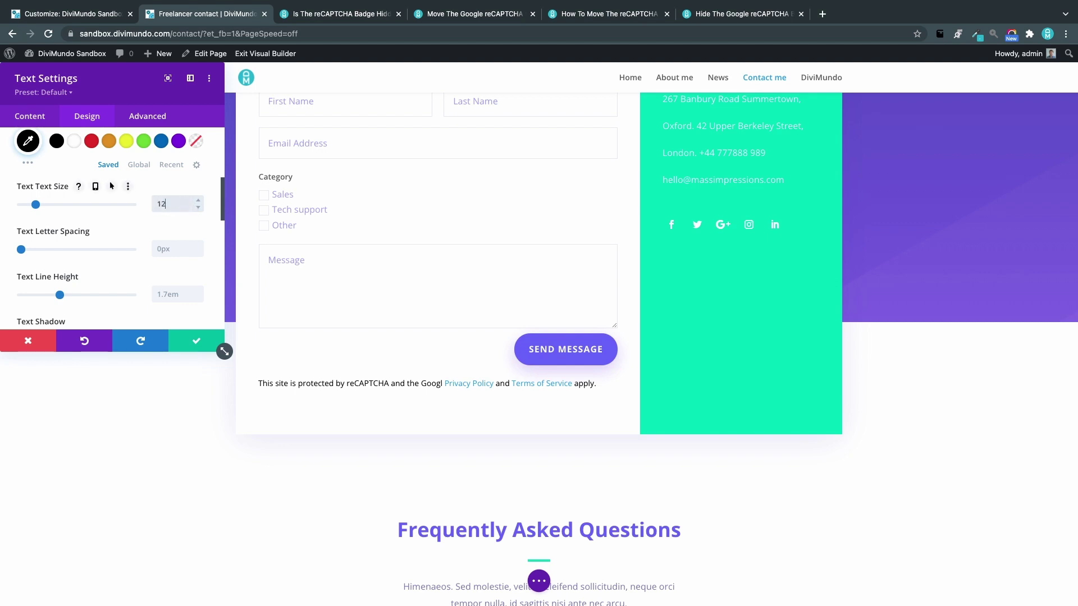
type("px")
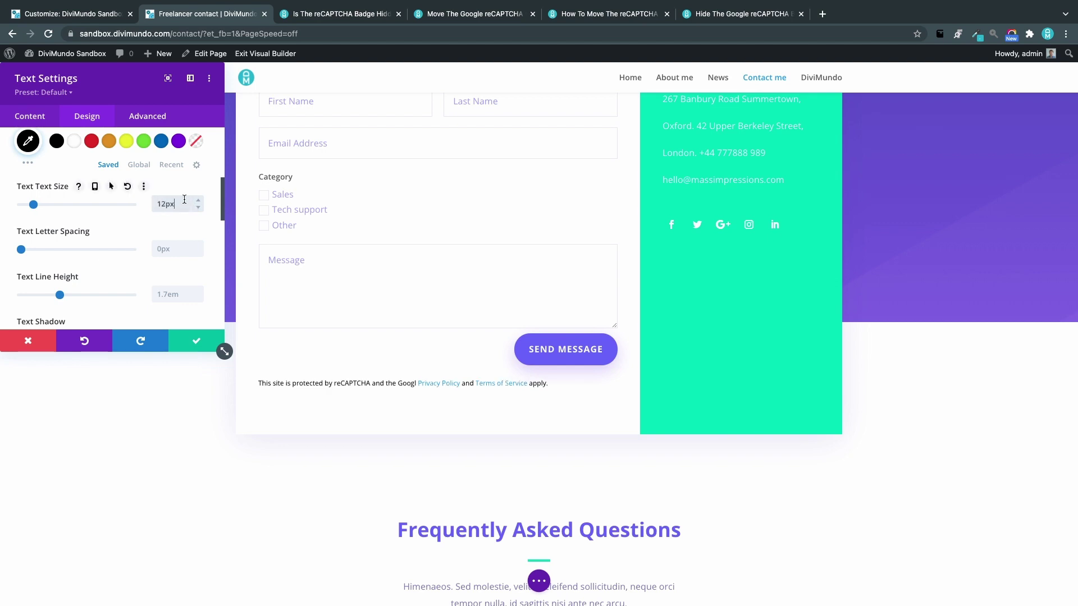